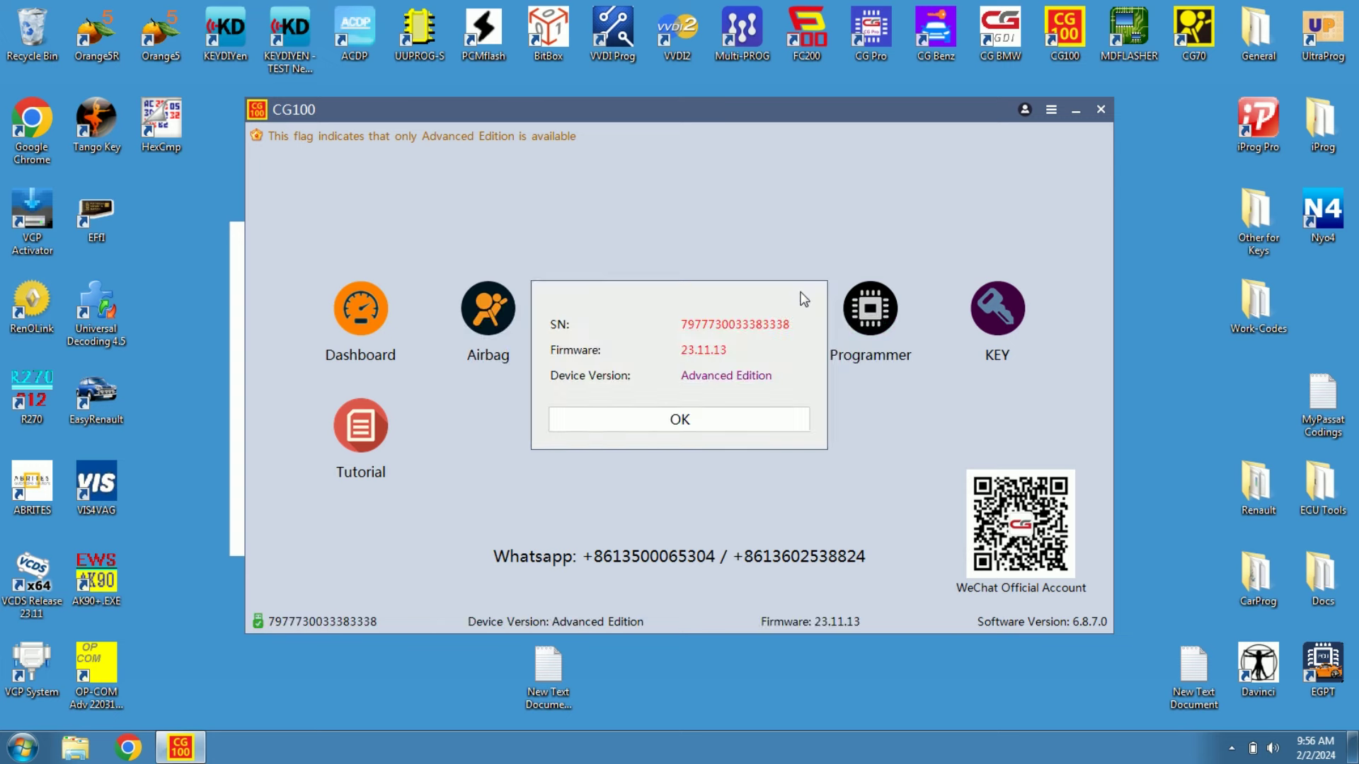
# Step: Open the airbag entry European car > Volvo > P31423559 > 95128 and display Volvo_95128_wiring_diagram_V2
pyautogui.click(701, 421)
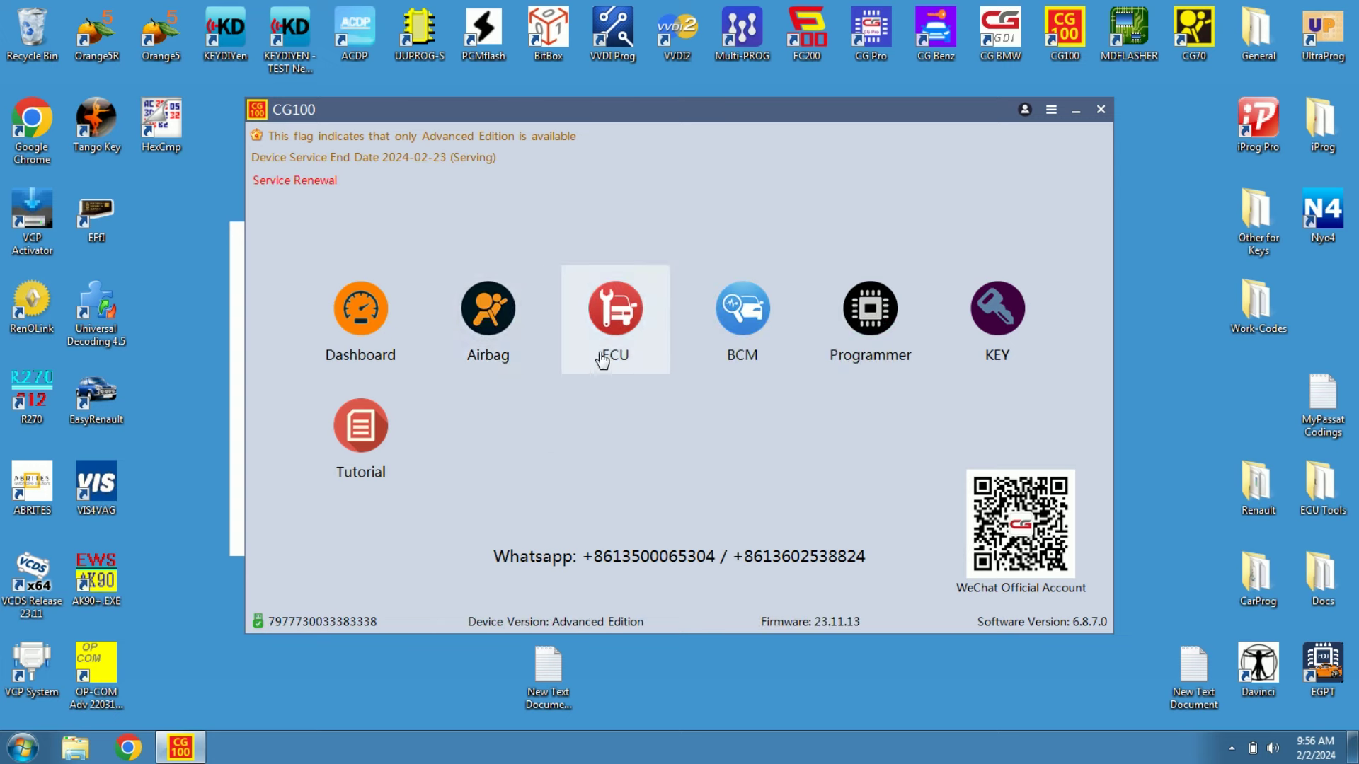
pyautogui.click(488, 330)
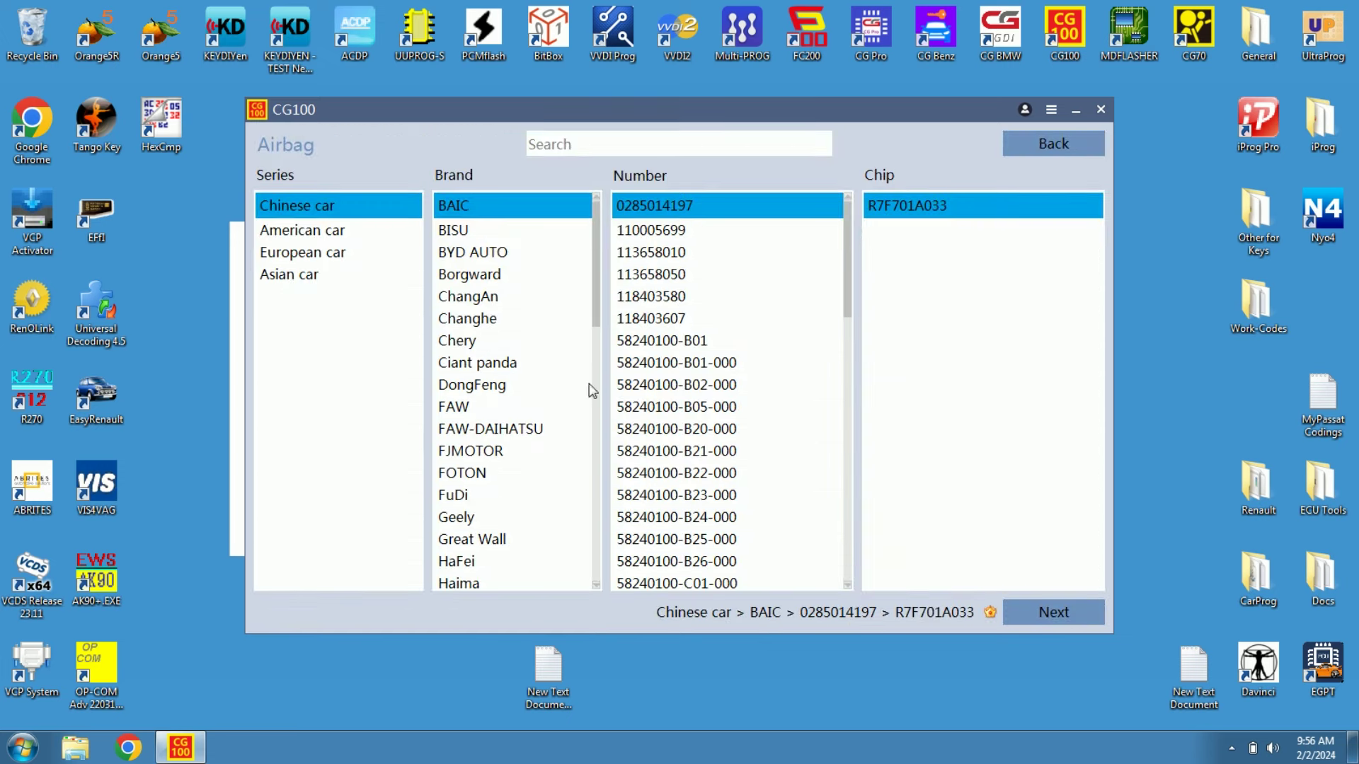
pyautogui.click(329, 254)
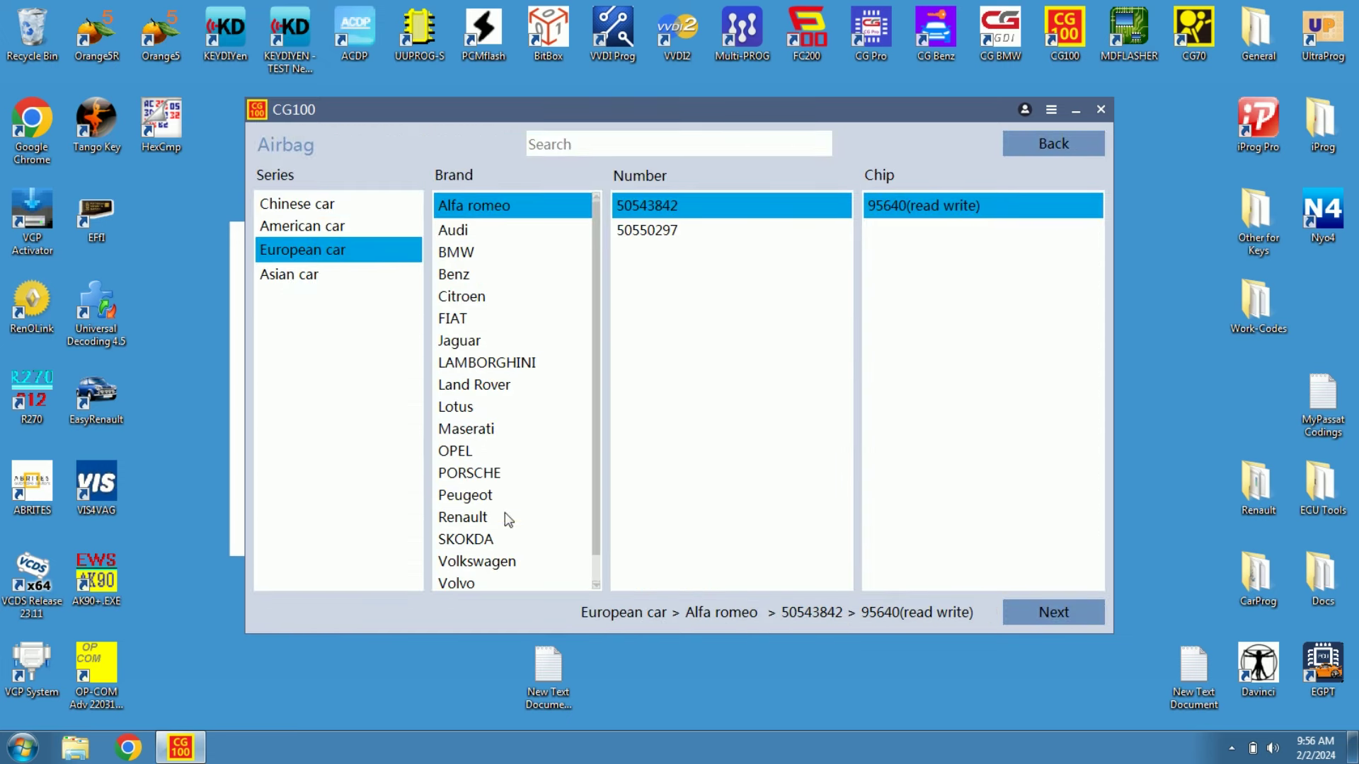
pyautogui.click(461, 583)
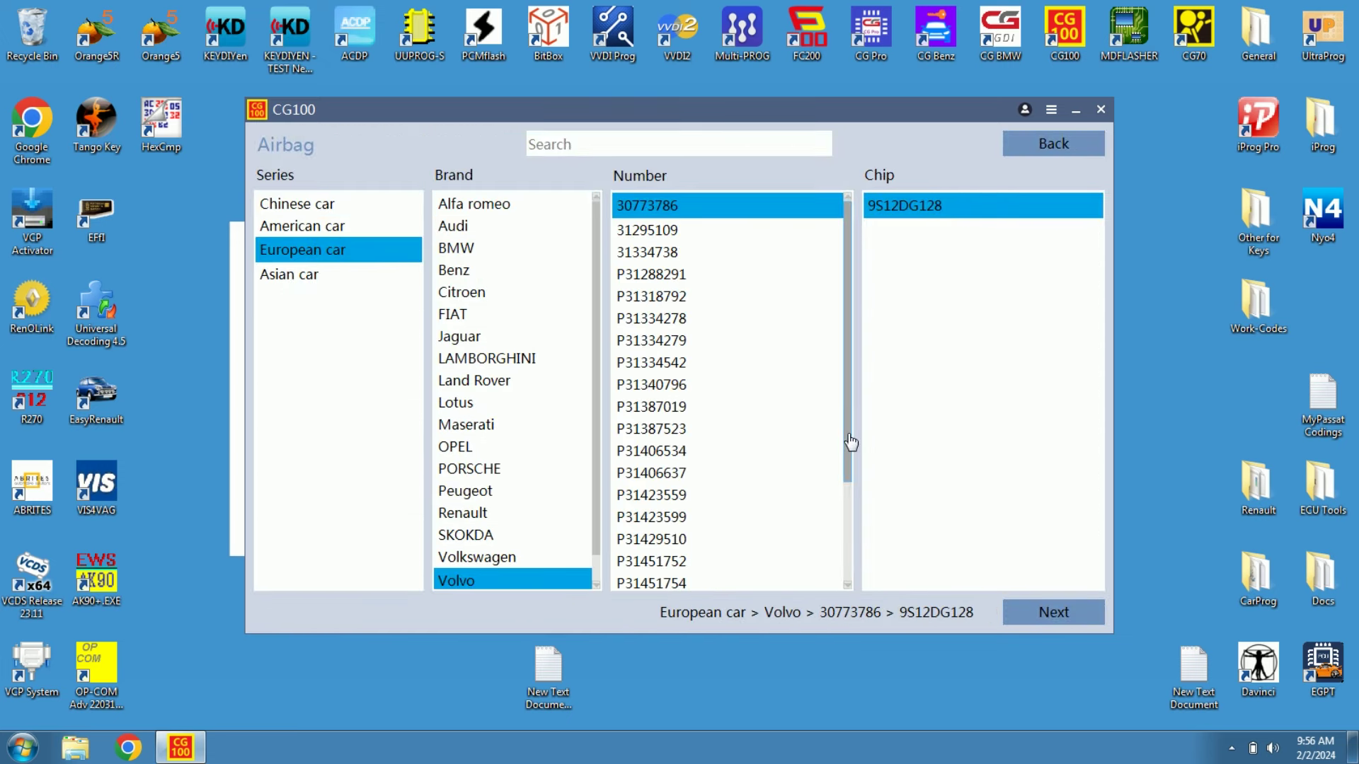
pyautogui.click(729, 499)
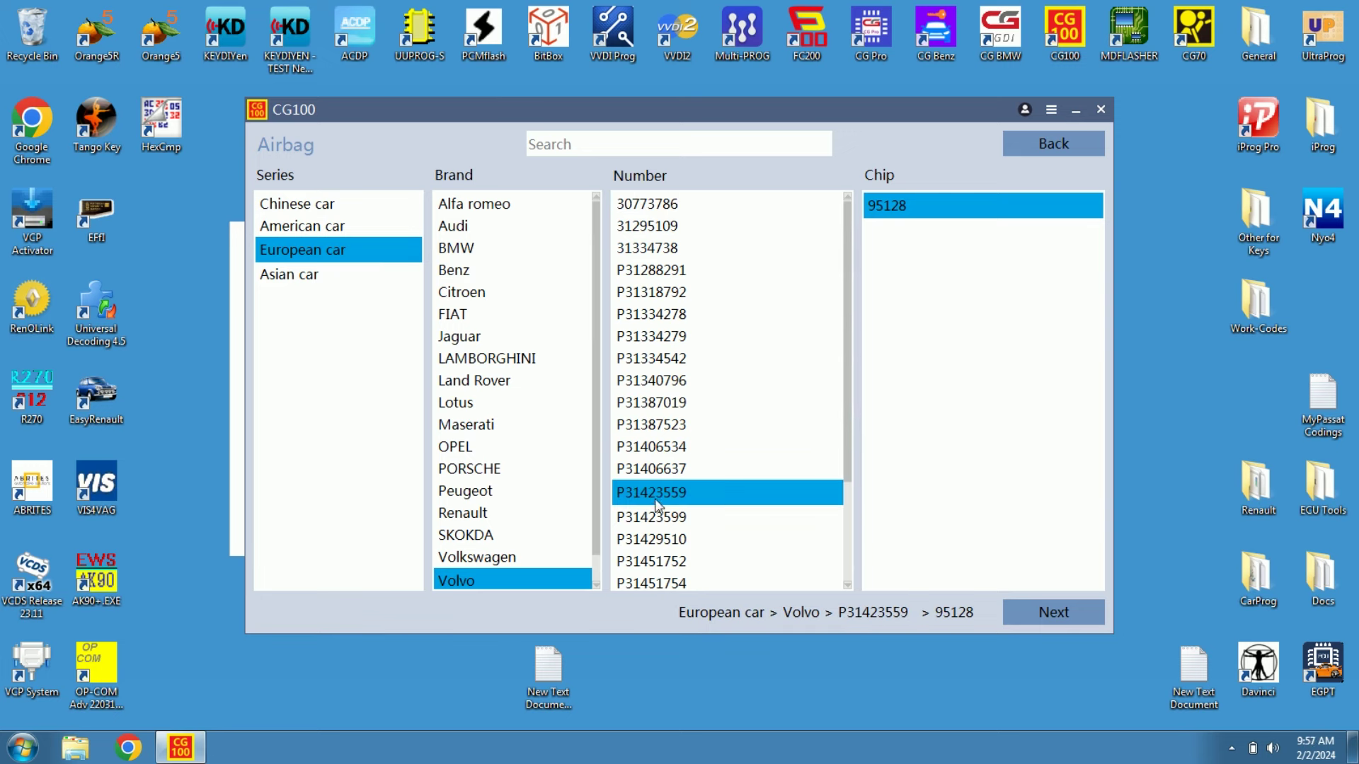
pyautogui.click(1042, 614)
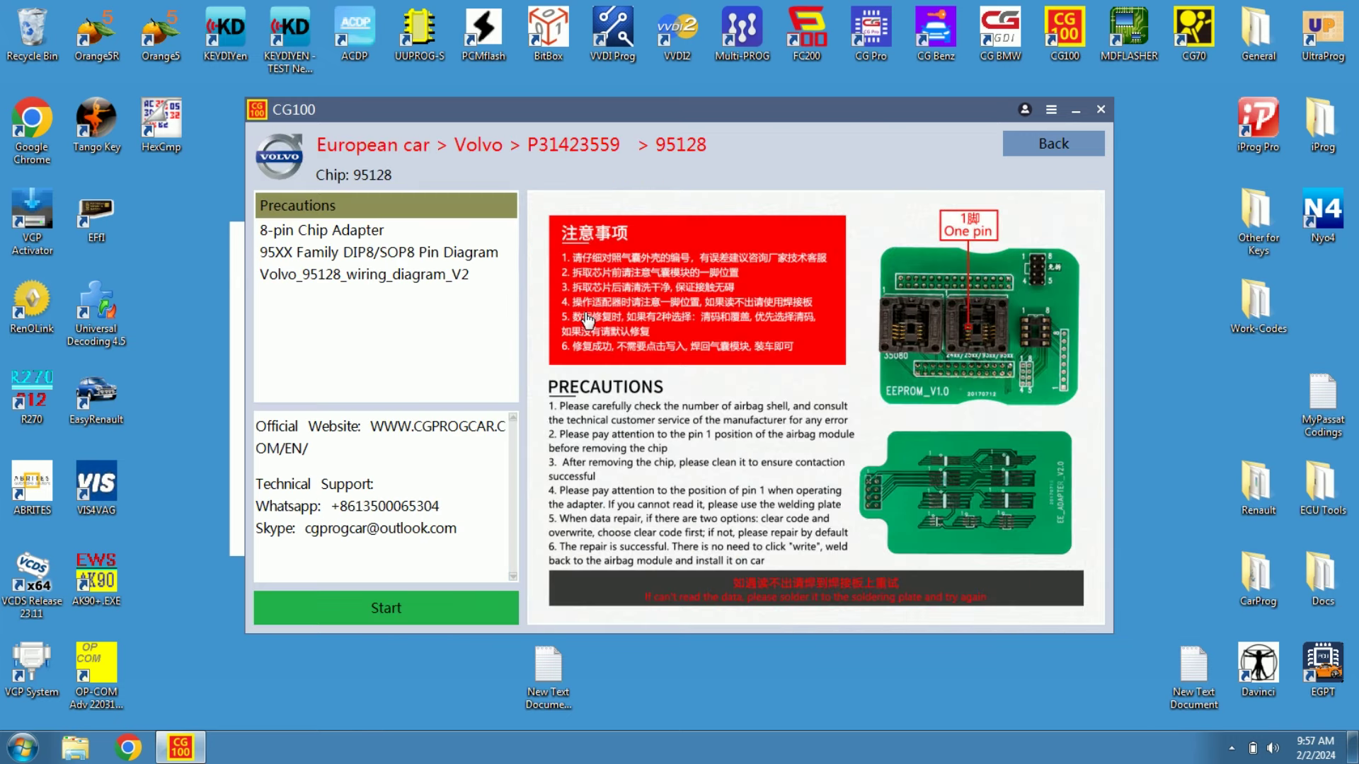
pyautogui.click(456, 273)
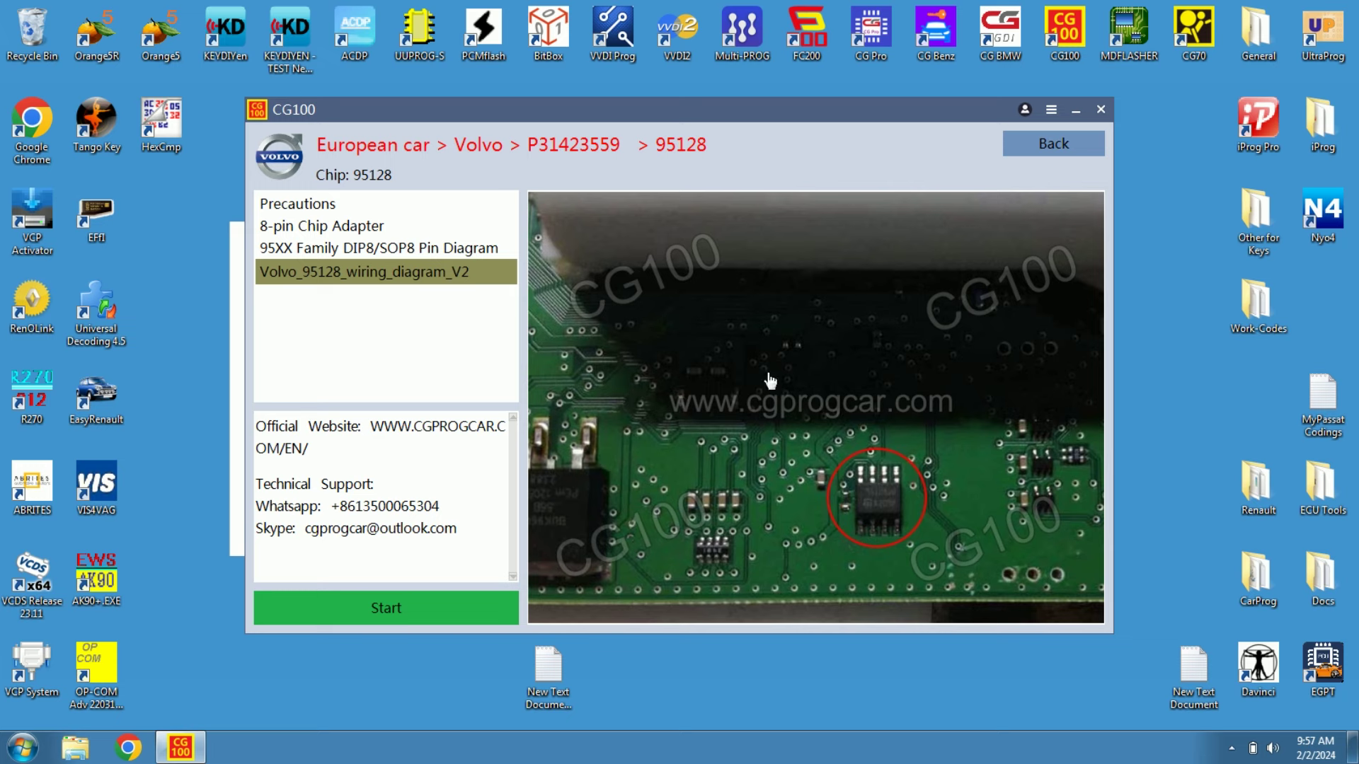
# Step: Try to read the EEPROM of the Volvo P31423559 module's 95128 chip
pyautogui.click(407, 612)
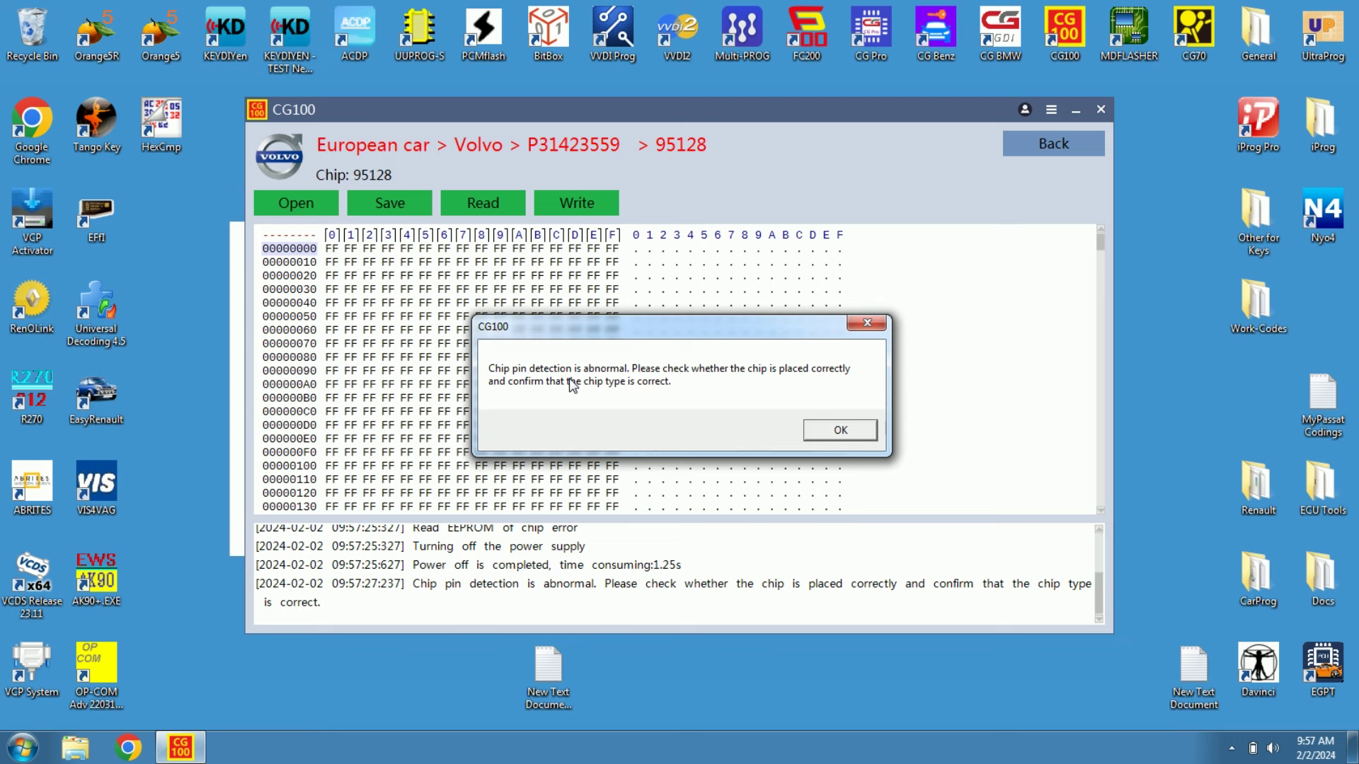
pyautogui.click(839, 433)
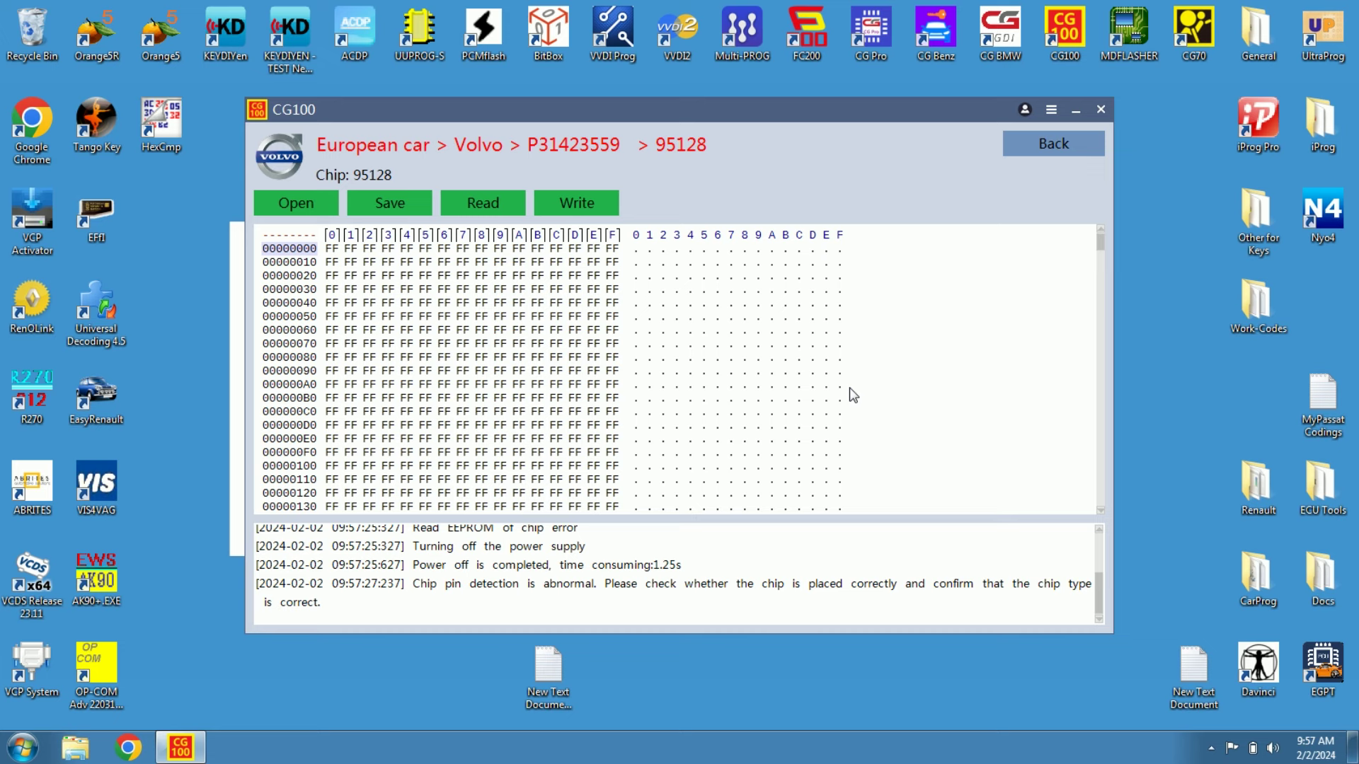
pyautogui.click(488, 203)
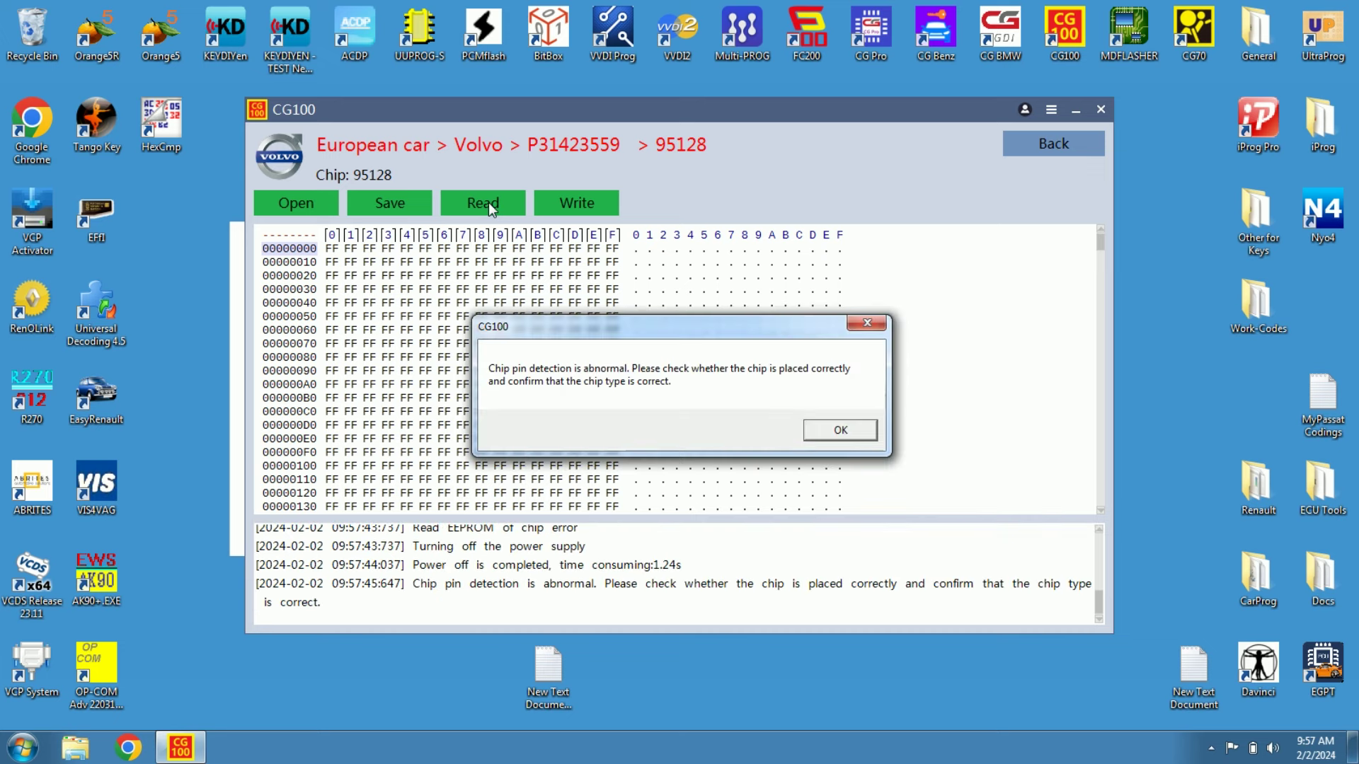
pyautogui.press('Return')
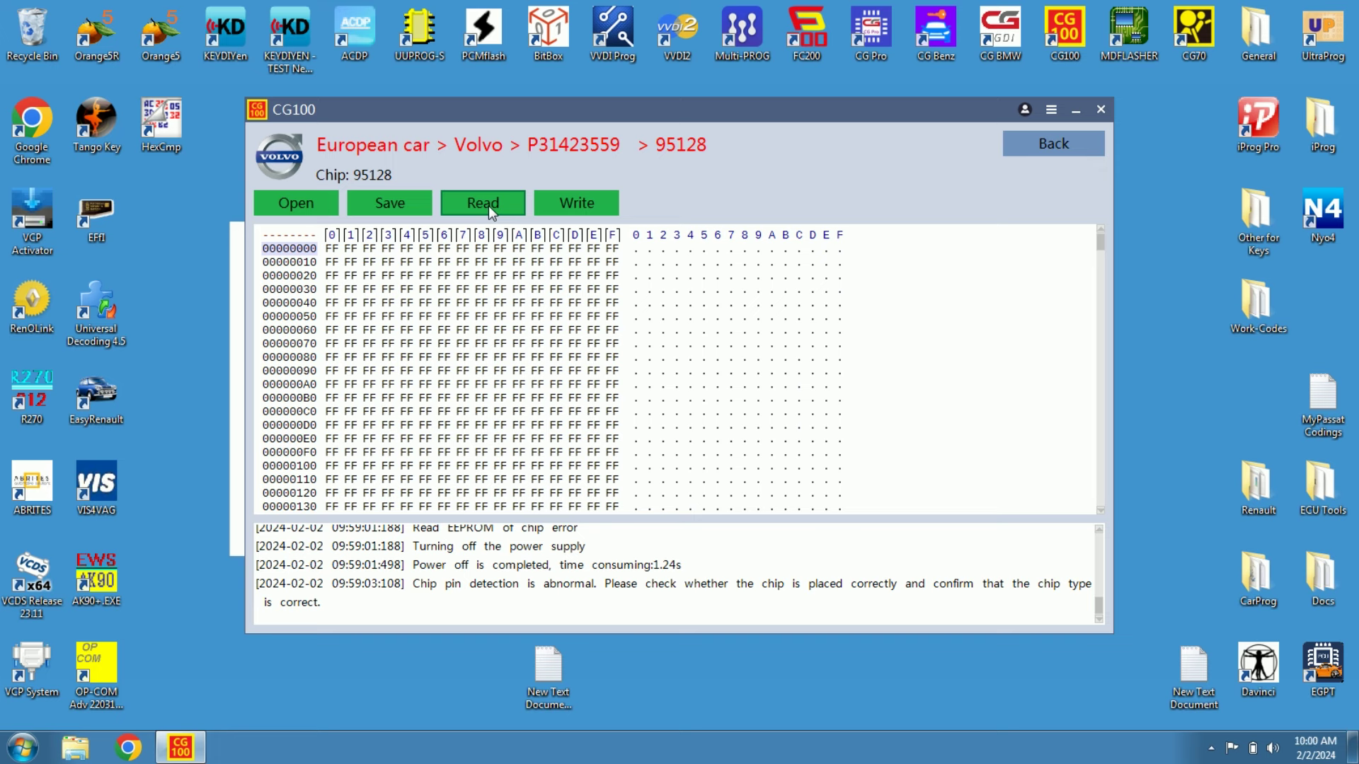
pyautogui.click(488, 207)
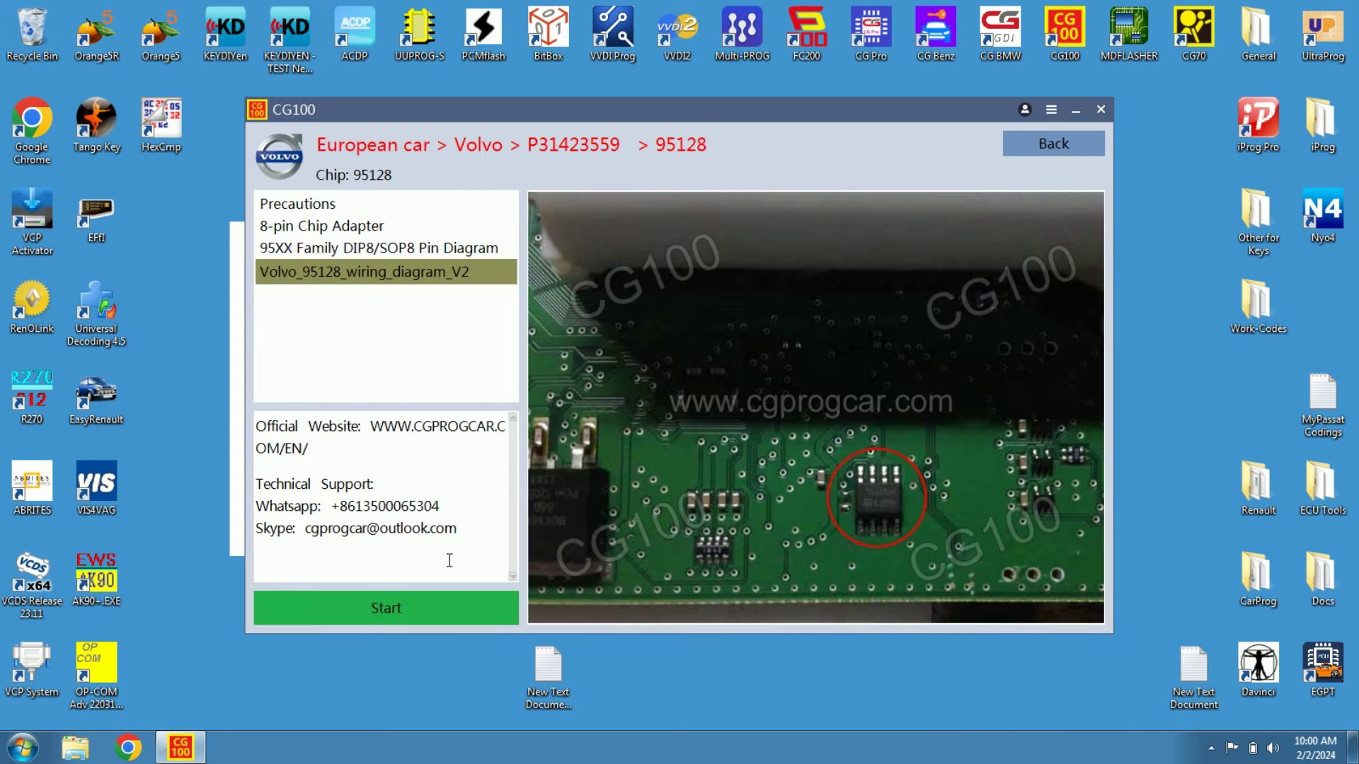
# Step: Start the 95128 job, save the original dump under its suggested name in D:\Work 2023\AIRBAGS, and repair the chip
pyautogui.click(390, 596)
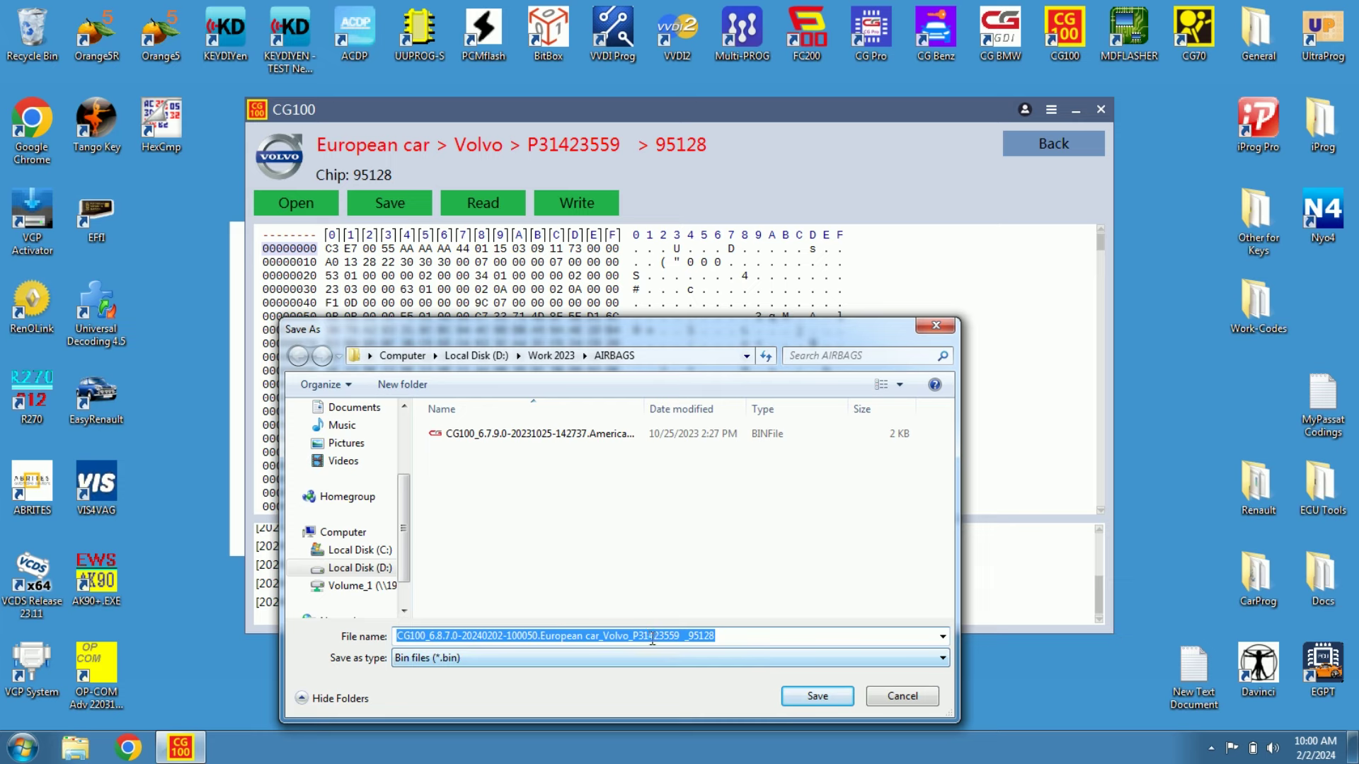
pyautogui.click(821, 695)
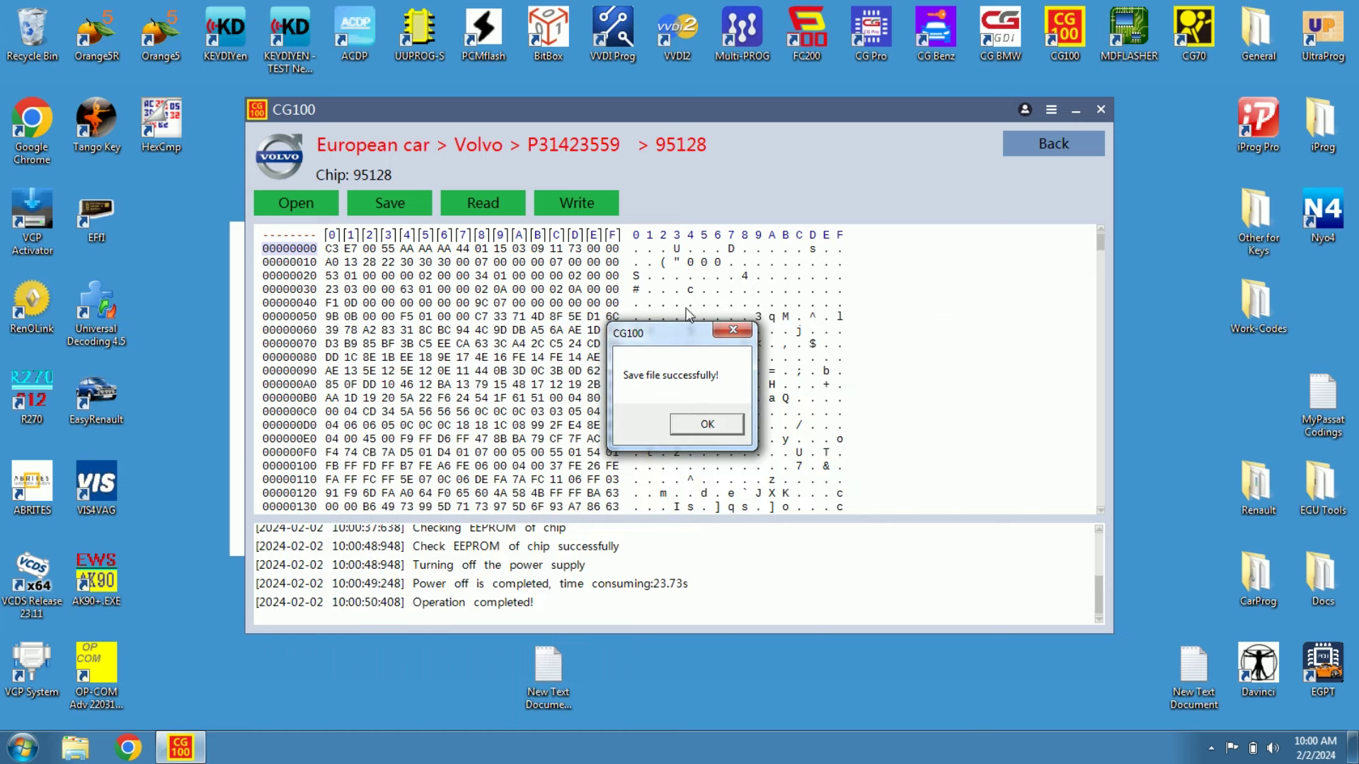
pyautogui.click(711, 437)
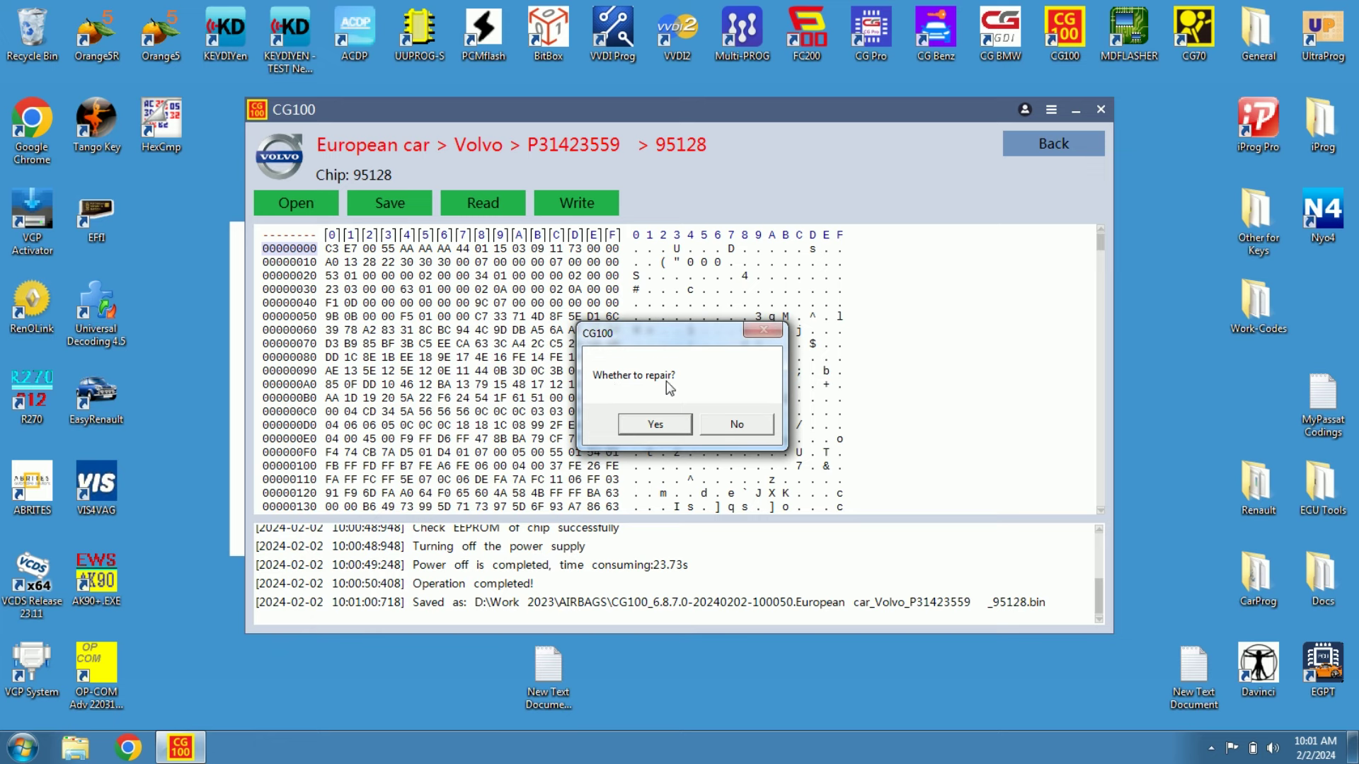
pyautogui.click(655, 425)
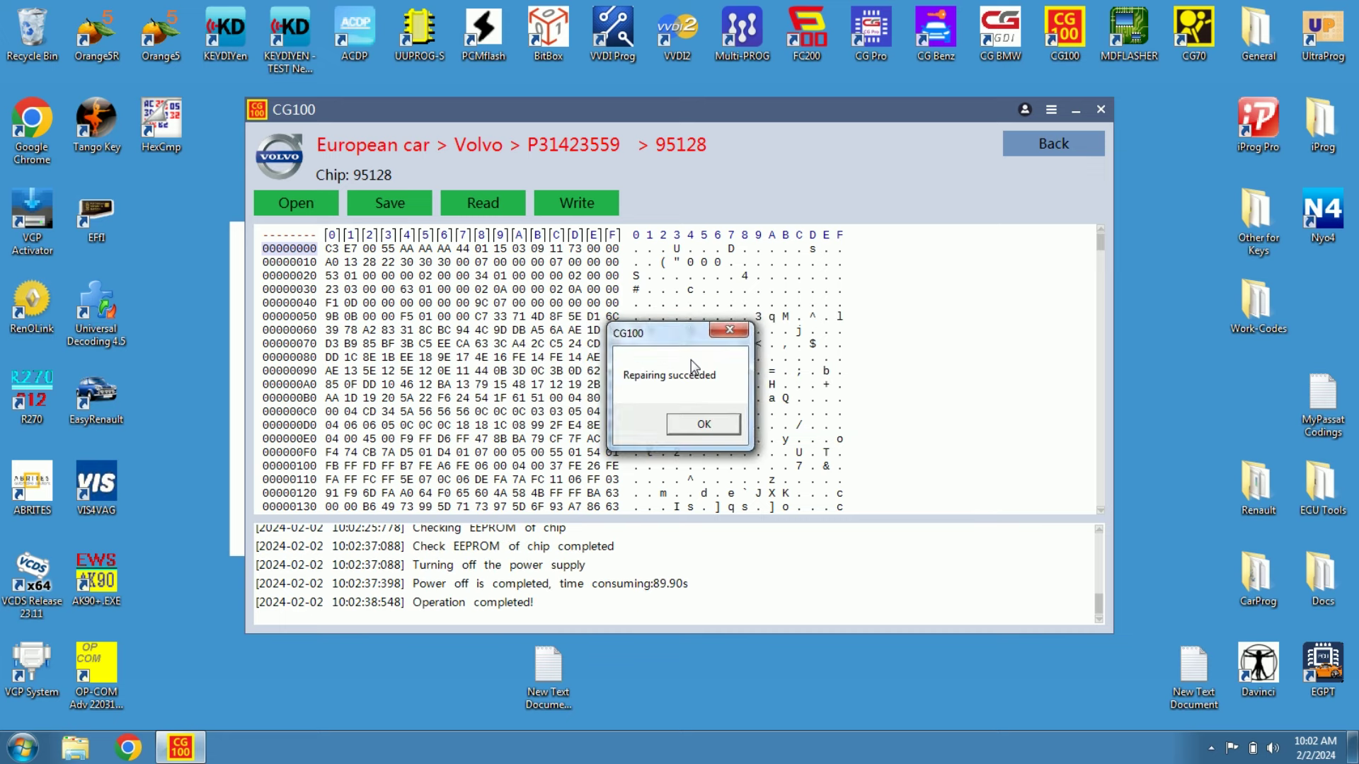
pyautogui.press('Return')
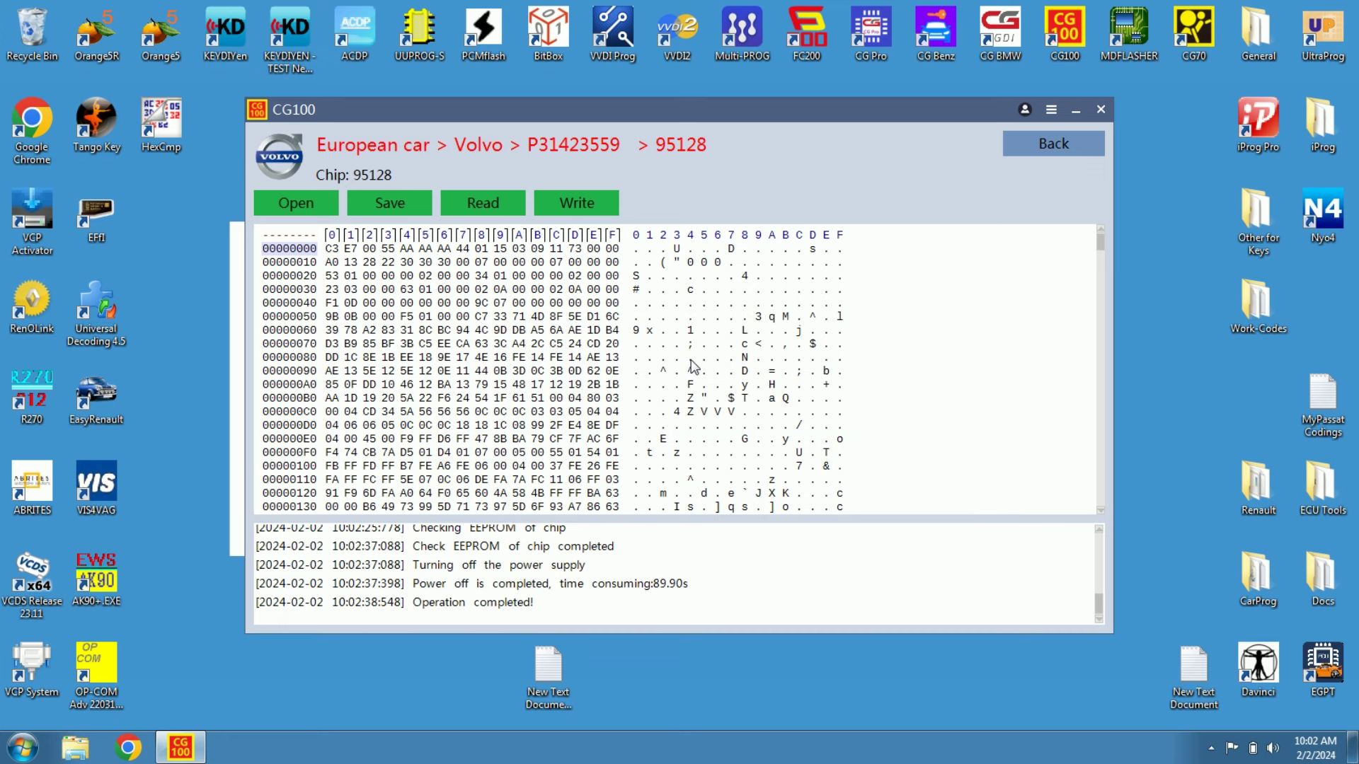
# Step: Reread the repaired 95128 chip and save the dump as NEW_FIXED in D:\Work 2023\AIRBAGS
pyautogui.click(487, 206)
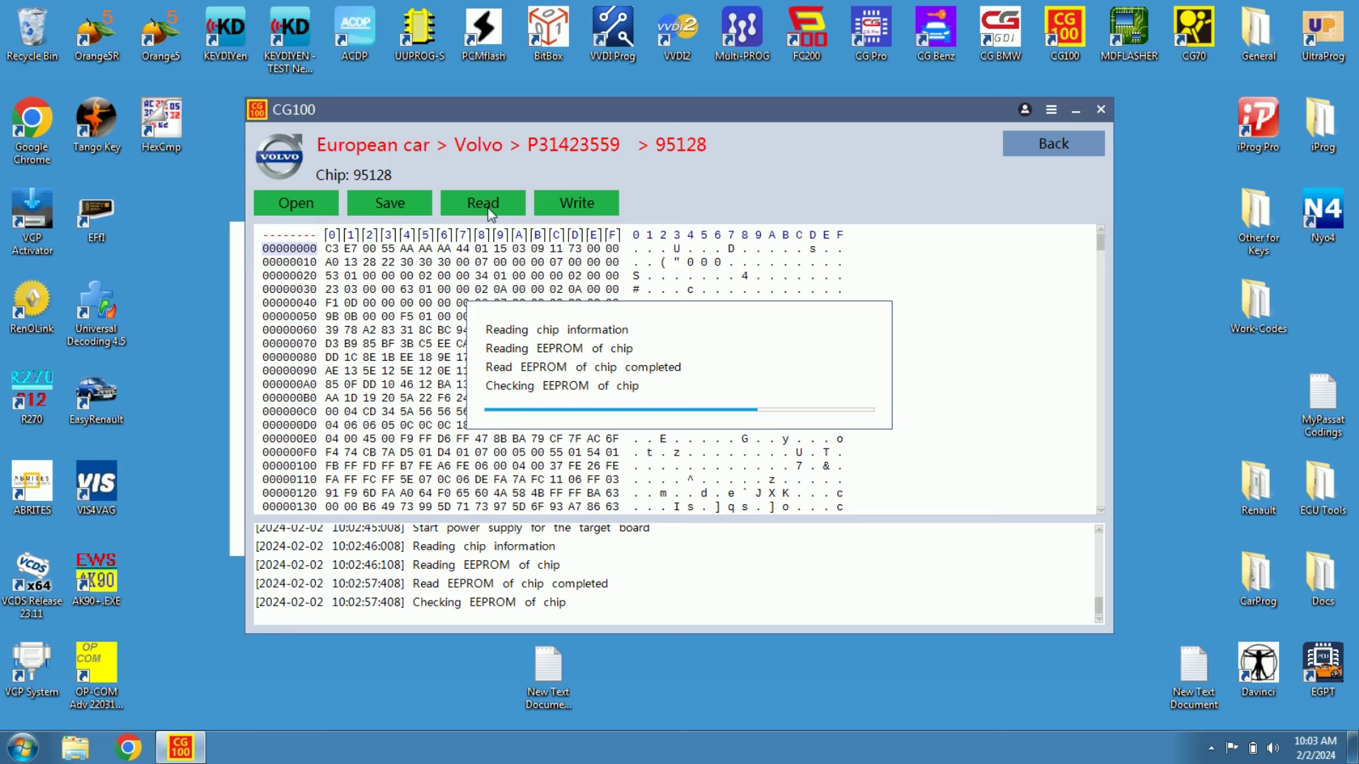
pyautogui.press('Return')
pyautogui.click(390, 204)
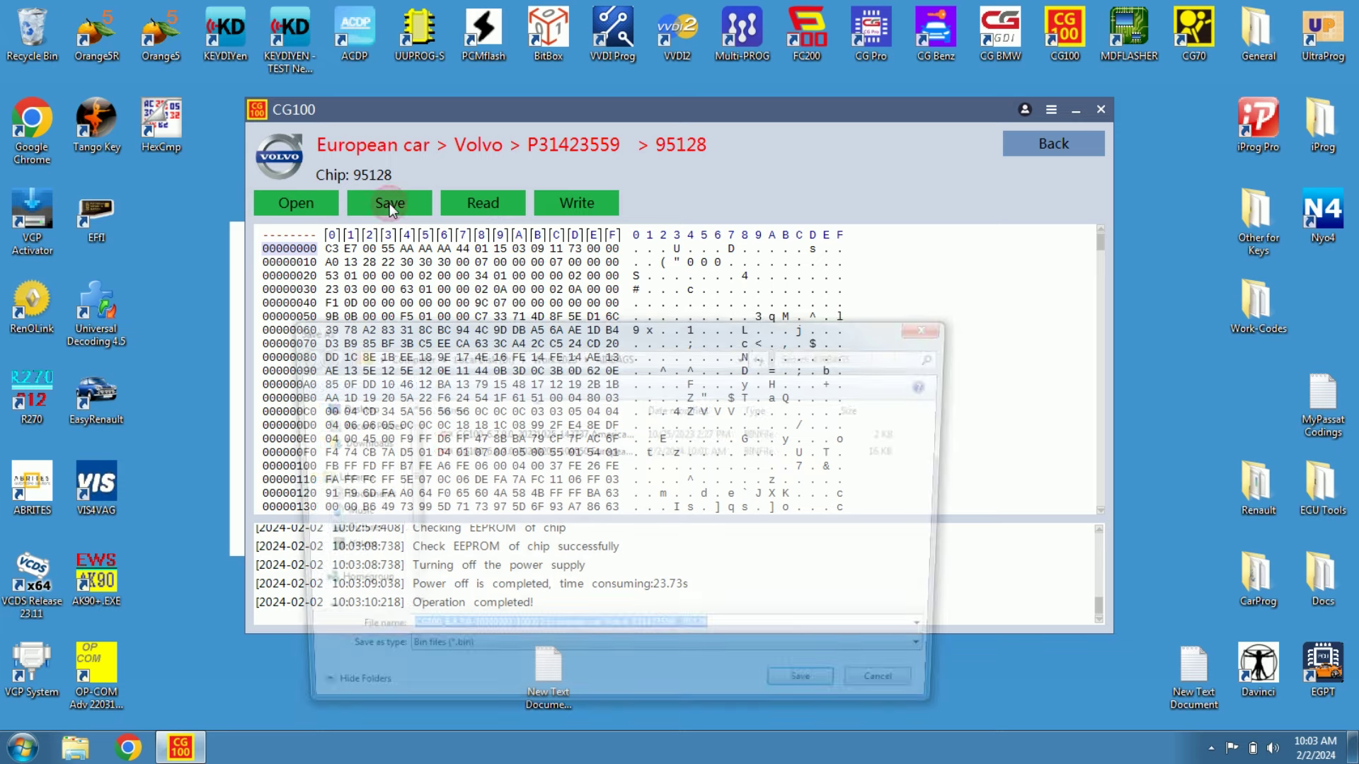
pyautogui.write('NE')
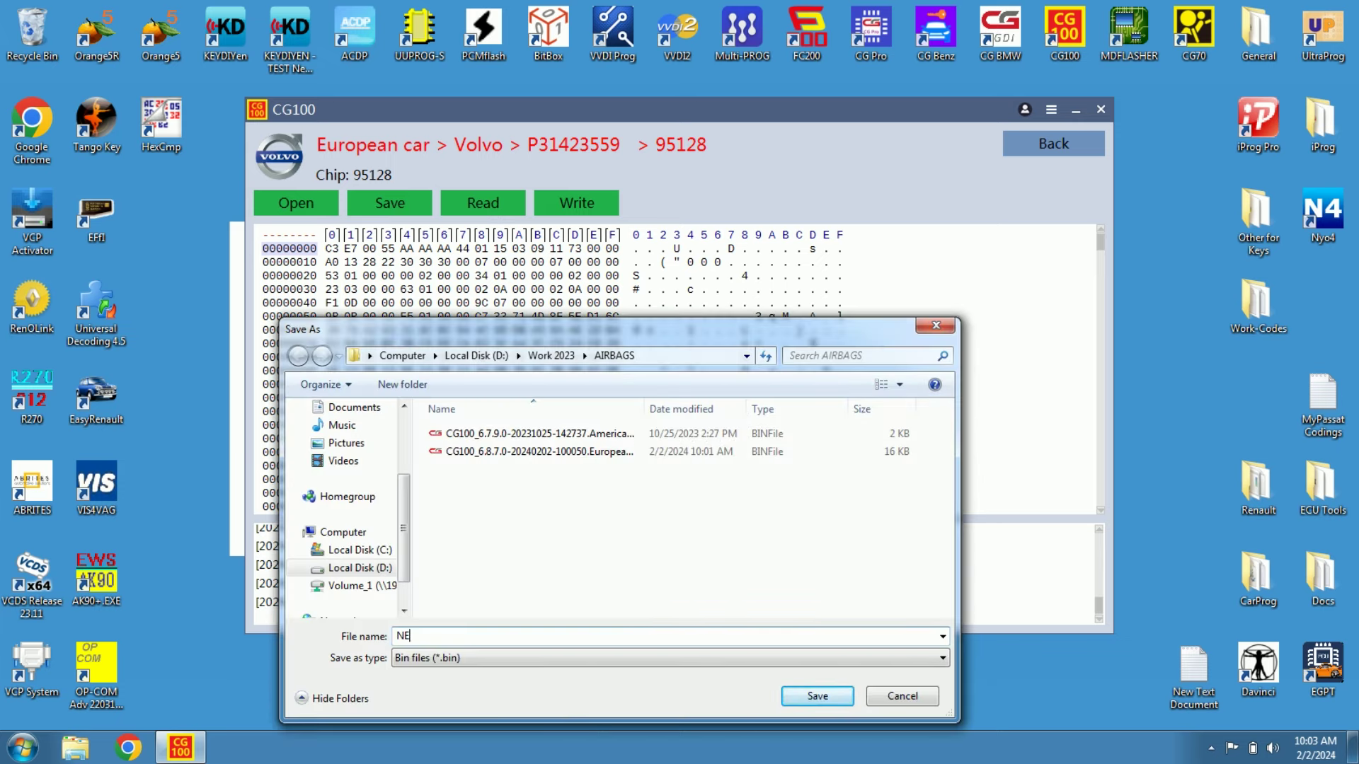
pyautogui.write('W_FIXED')
pyautogui.press('Return')
pyautogui.press('Return')
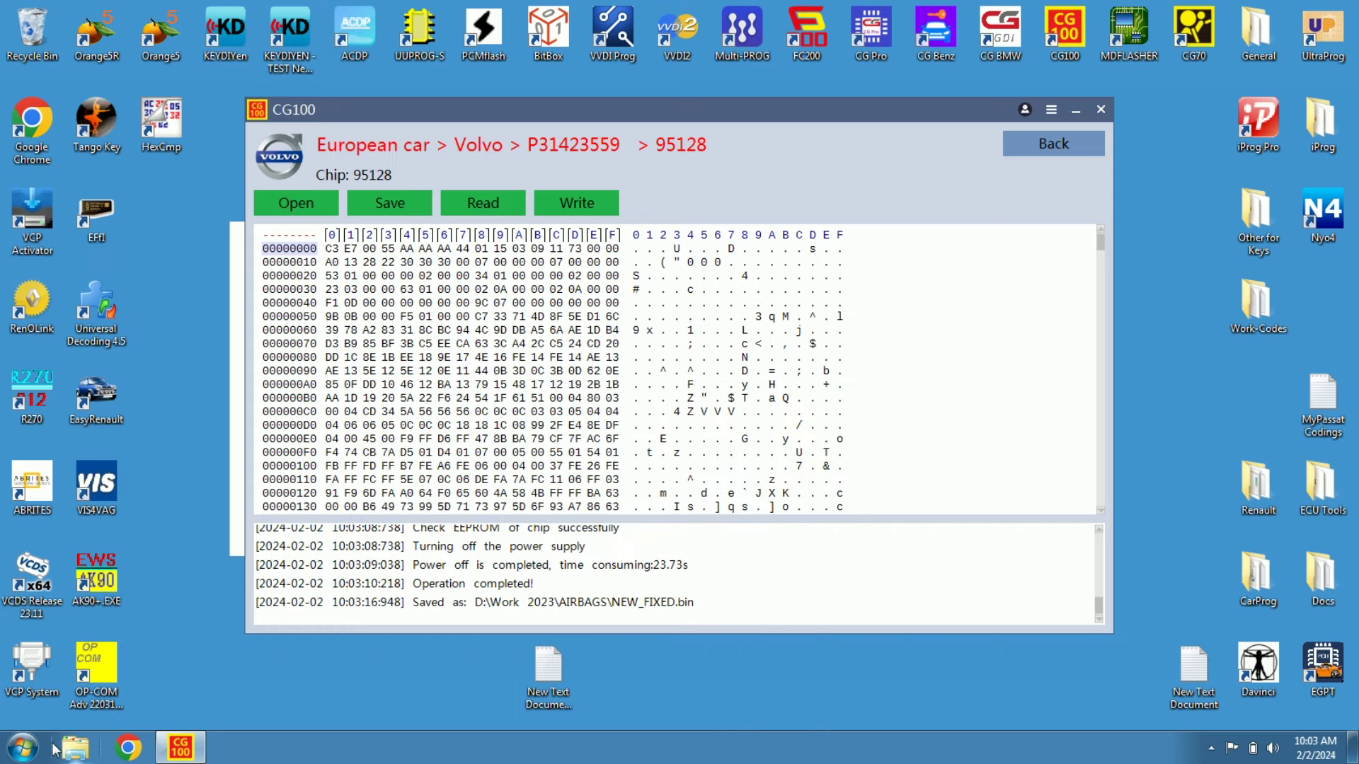
# Step: Load the original Volvo dump as first file and NEW_FIXED as second file from the AIRBAGS folder into HexCmp
pyautogui.click(75, 748)
pyautogui.click(94, 364)
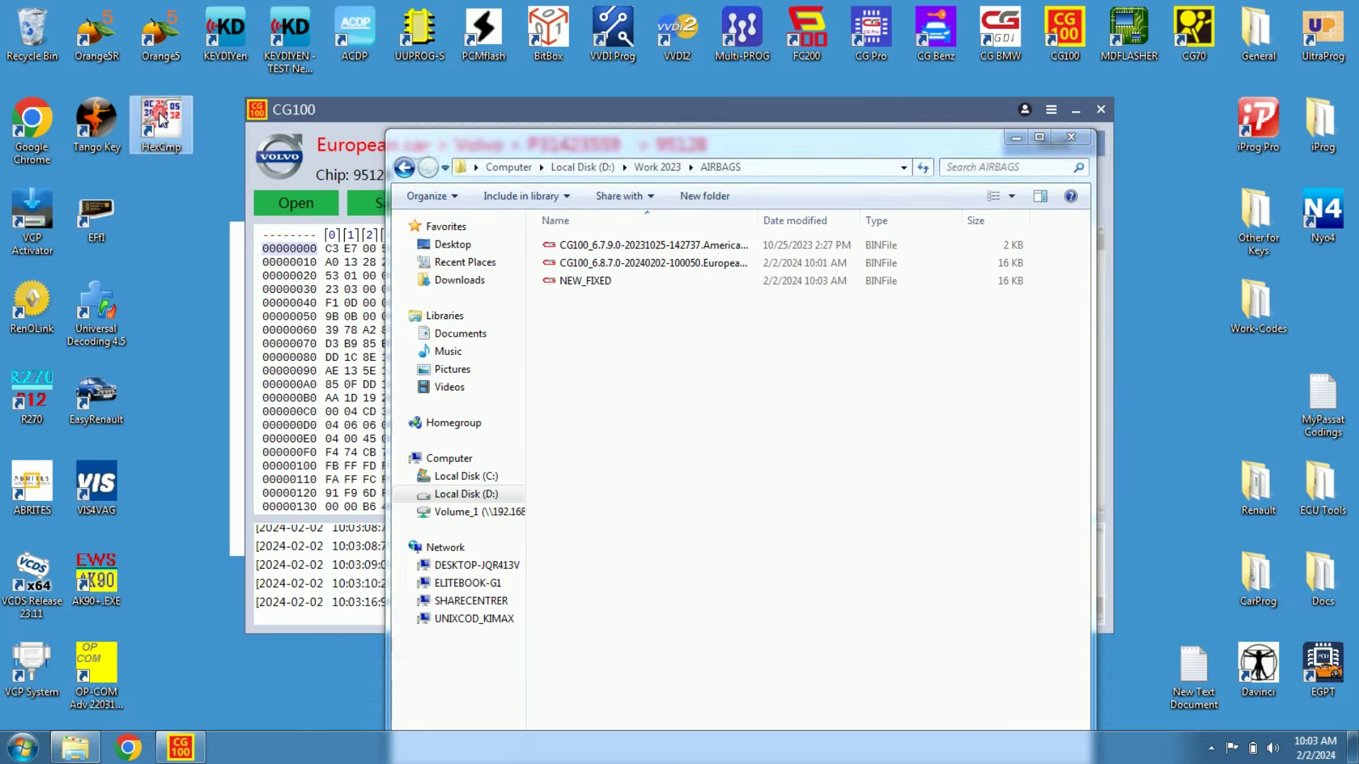
pyautogui.doubleClick(161, 120)
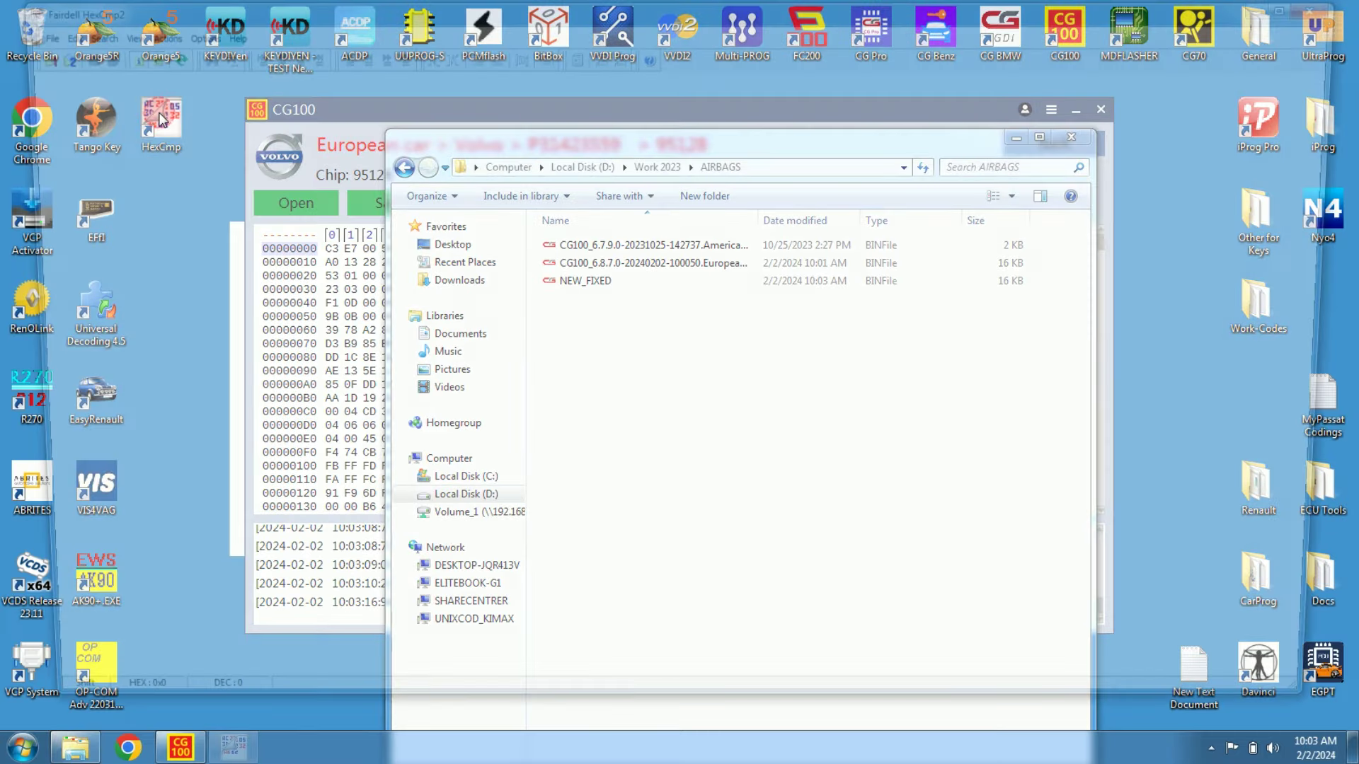
pyautogui.hotkey('alt', 'Tab')
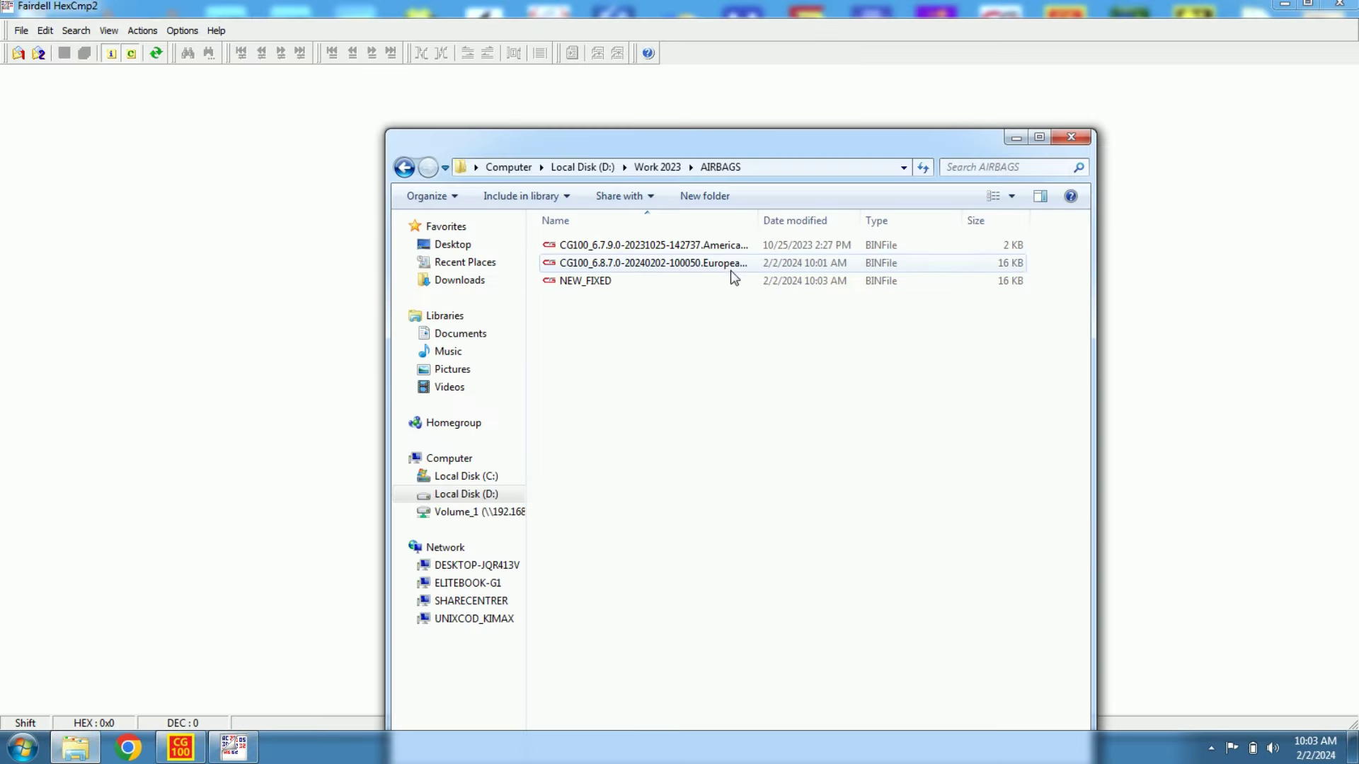
pyautogui.moveTo(731, 275); pyautogui.dragTo(235, 290)
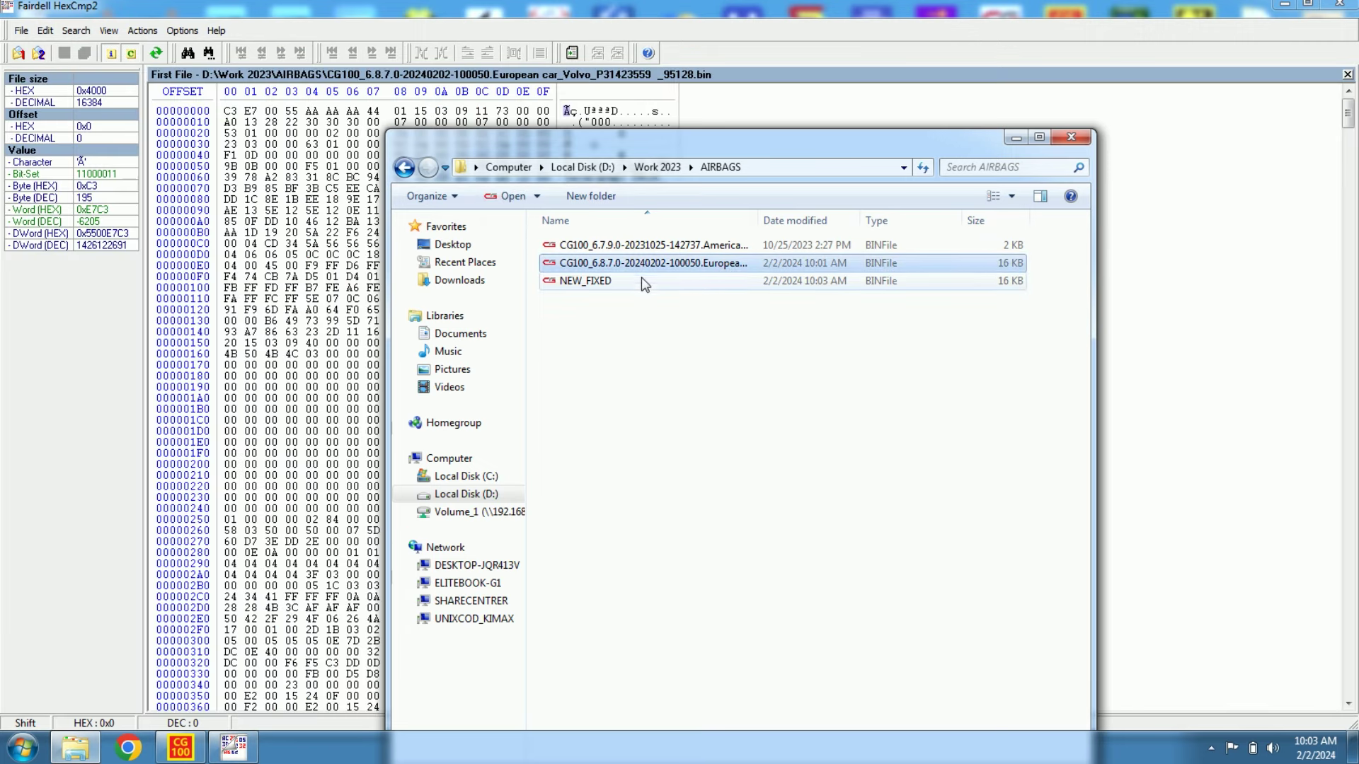
pyautogui.moveTo(703, 345); pyautogui.dragTo(1144, 380)
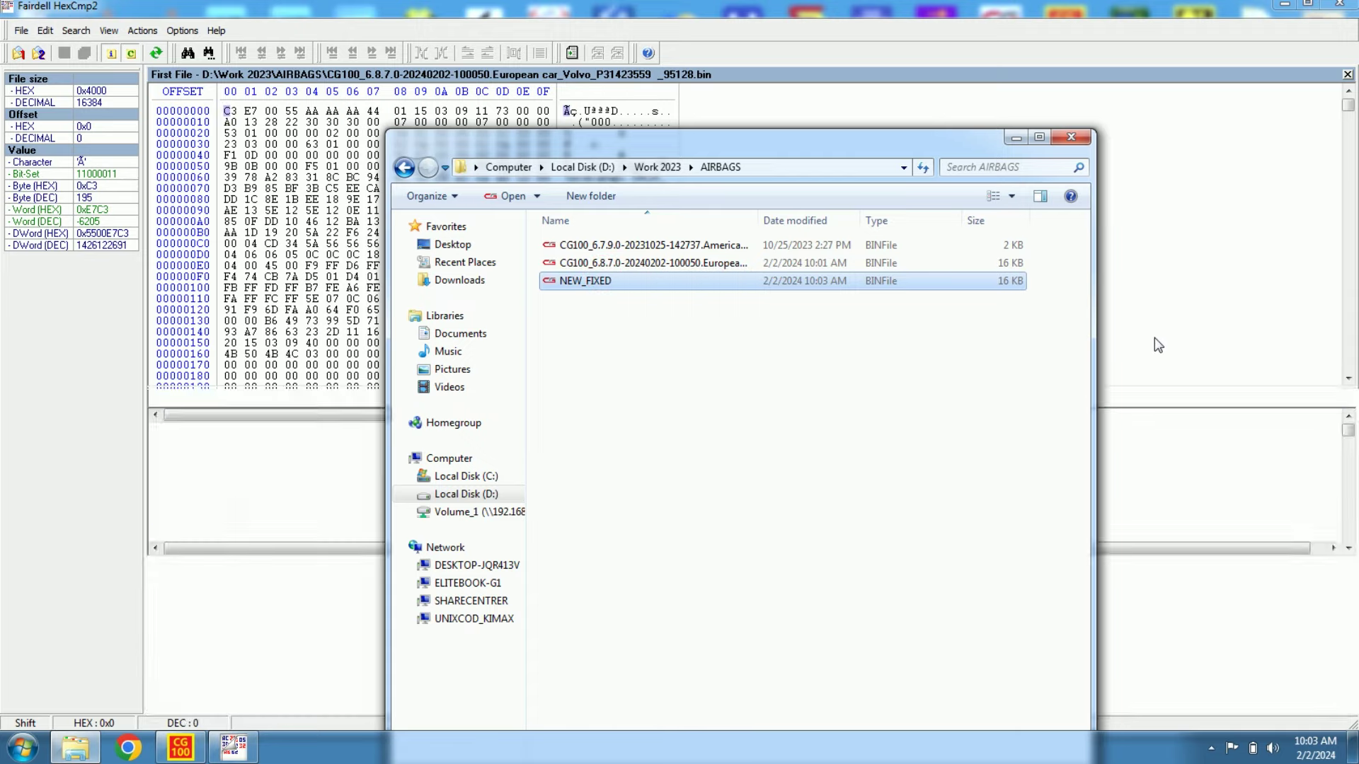
pyautogui.click(1016, 138)
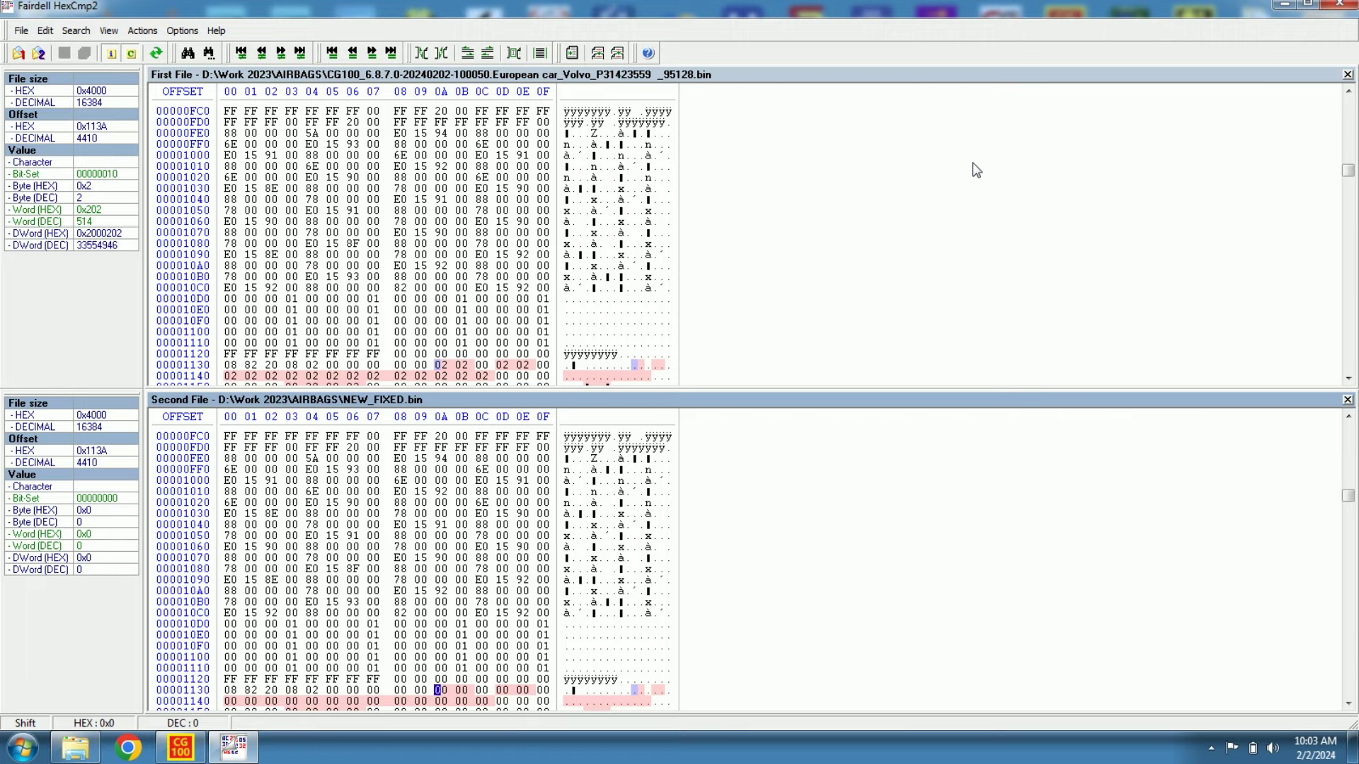
# Step: Examine the byte differences between the original Volvo dump and NEW_FIXED.bin one after another
pyautogui.press('F6')
pyautogui.press('F6')
pyautogui.press('F6')
pyautogui.press('F6')
pyautogui.press('F6')
pyautogui.press('F6')
pyautogui.press('F6')
pyautogui.press('F6')
pyautogui.press('F6')
pyautogui.press('F6')
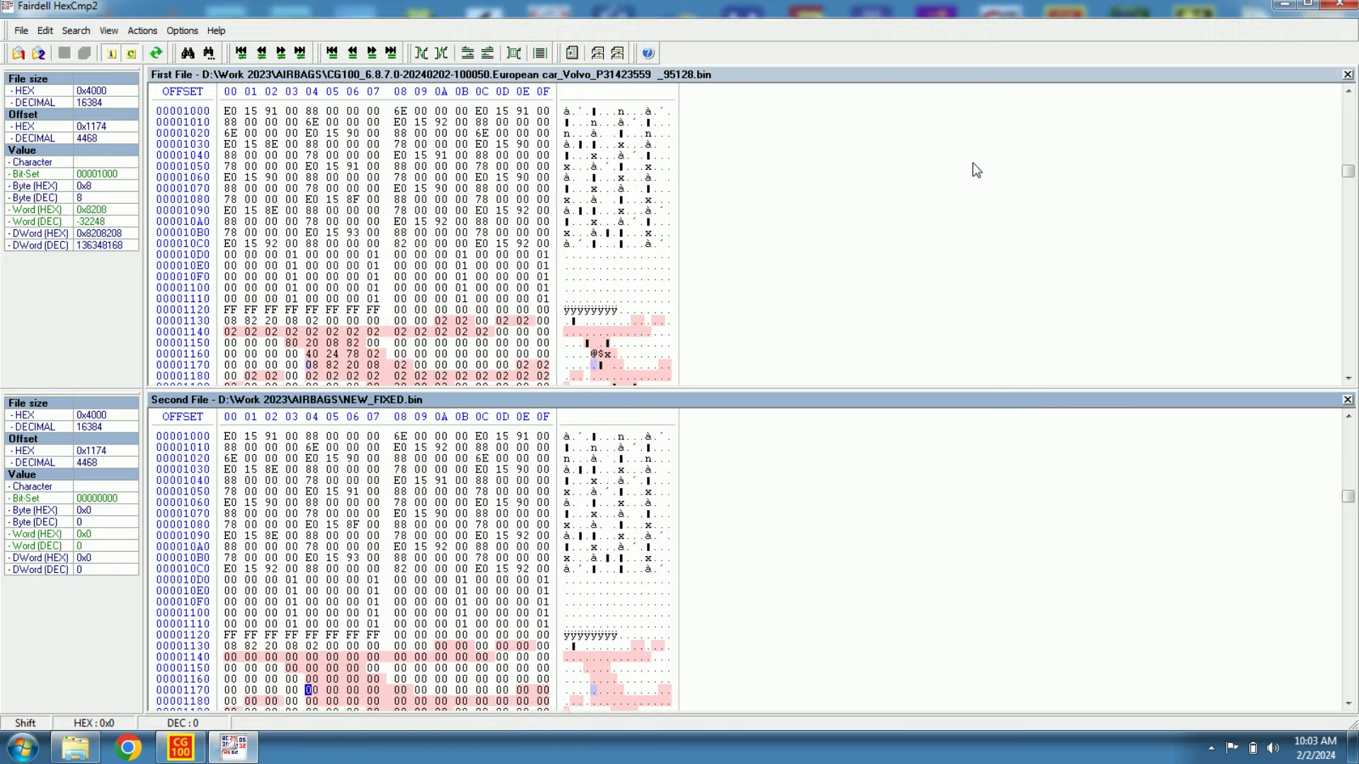
pyautogui.press('F6')
pyautogui.press('F6')
pyautogui.press('F6')
pyautogui.press('F6')
pyautogui.press('F6')
pyautogui.press('F6')
pyautogui.press('F6')
pyautogui.press('F6')
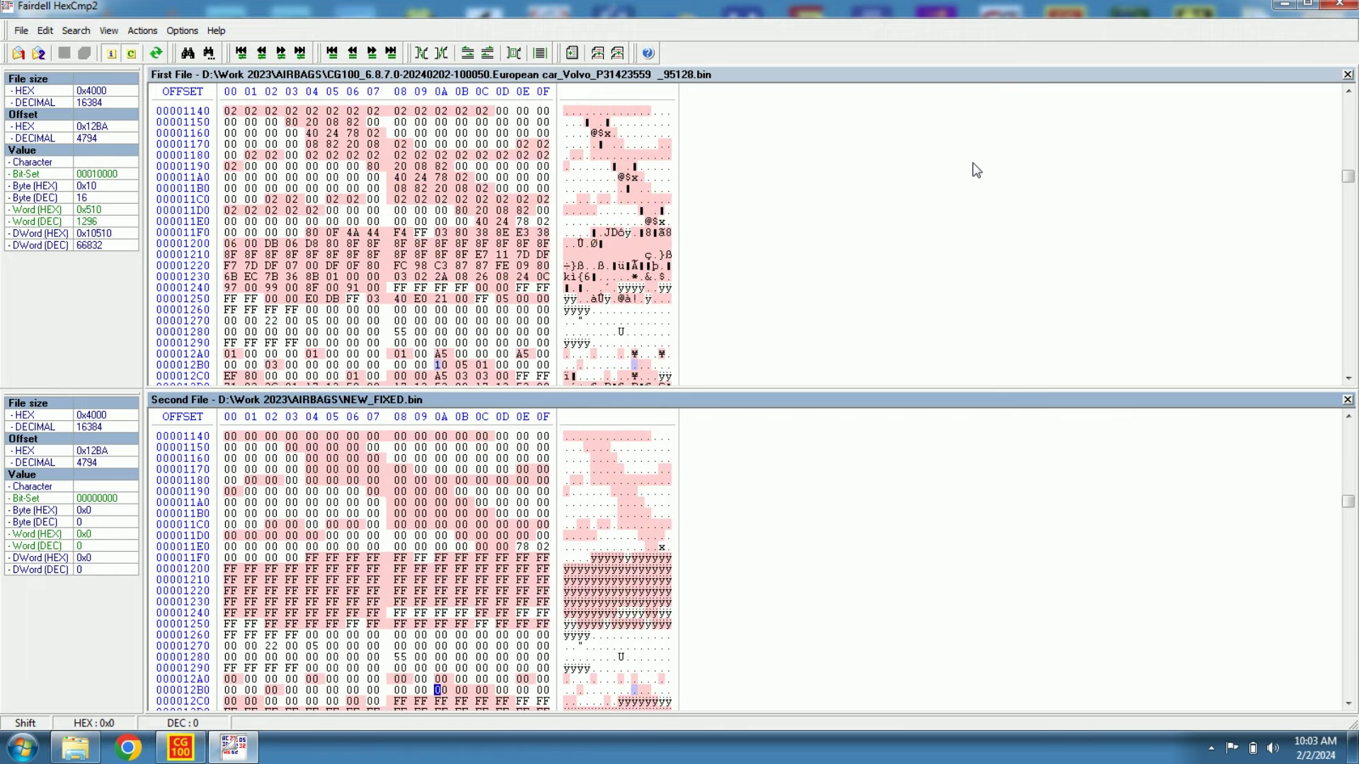
pyautogui.press('F6')
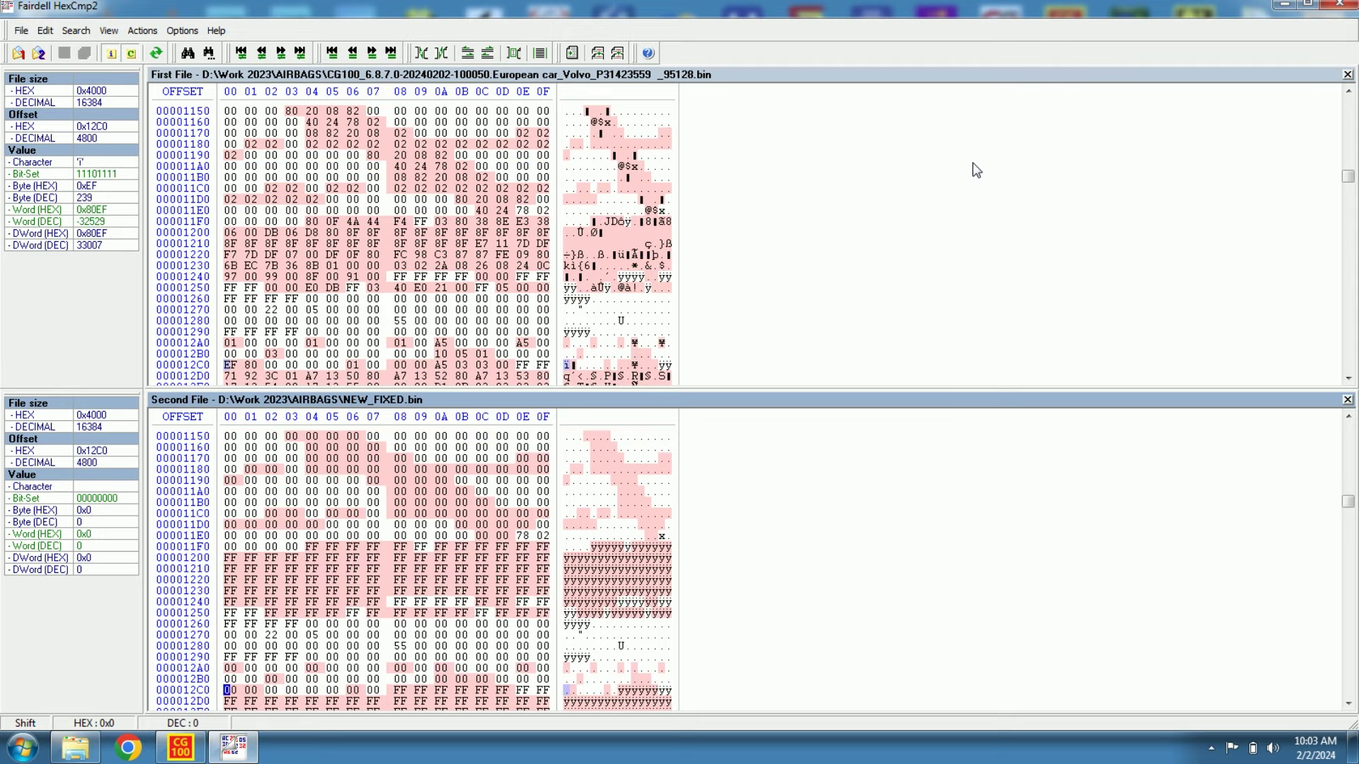
pyautogui.press('F6')
pyautogui.press('Return')
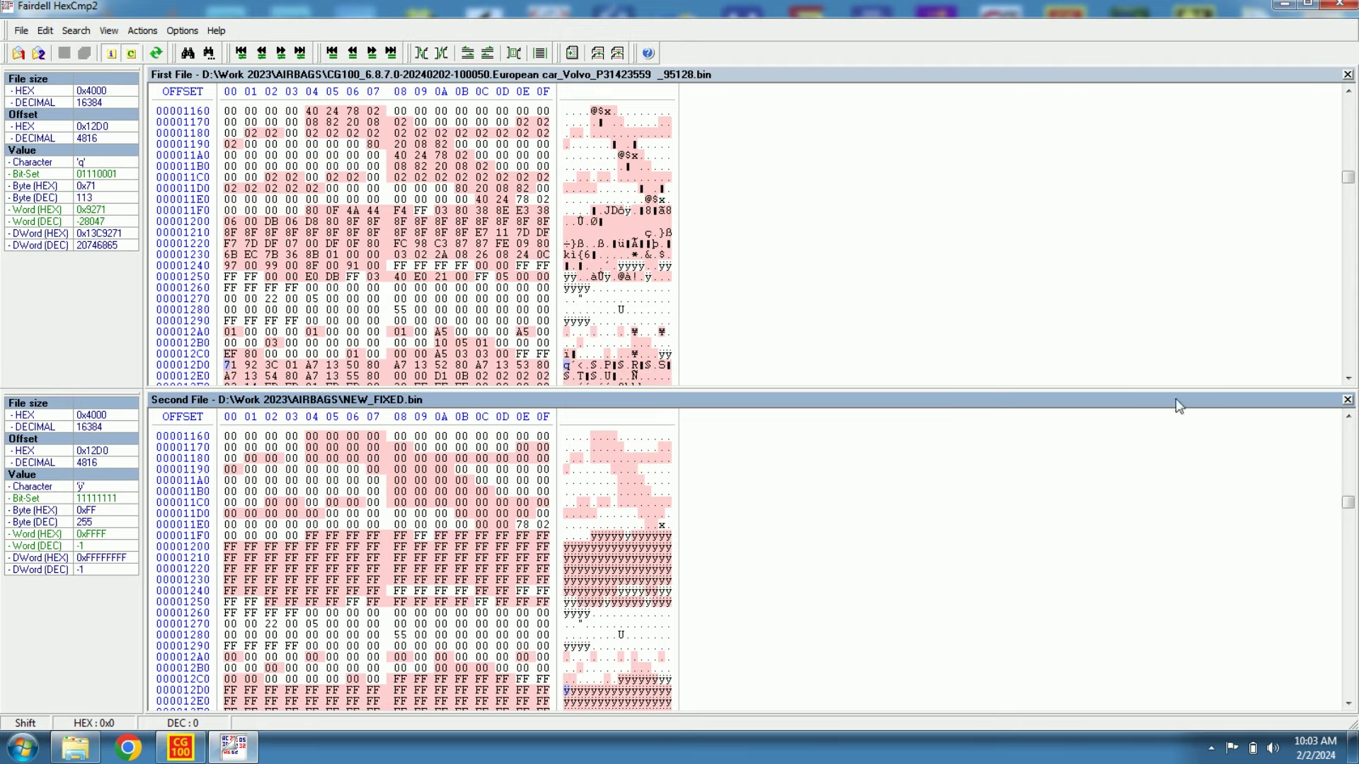
pyautogui.moveTo(1348, 505); pyautogui.dragTo(1349, 521)
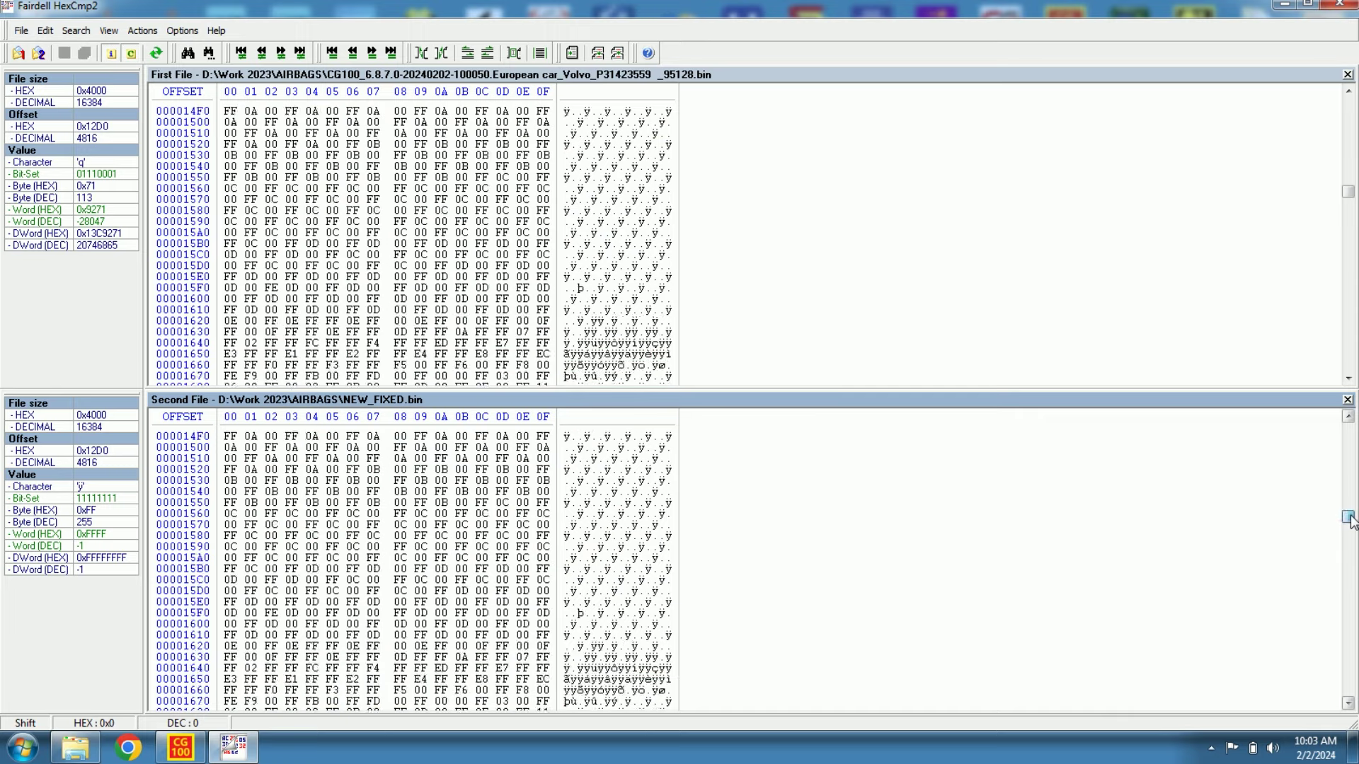
# Step: Close the HexCmp comparison and return to the Volvo P31423559 wiring diagram page in CG100
pyautogui.click(1334, 5)
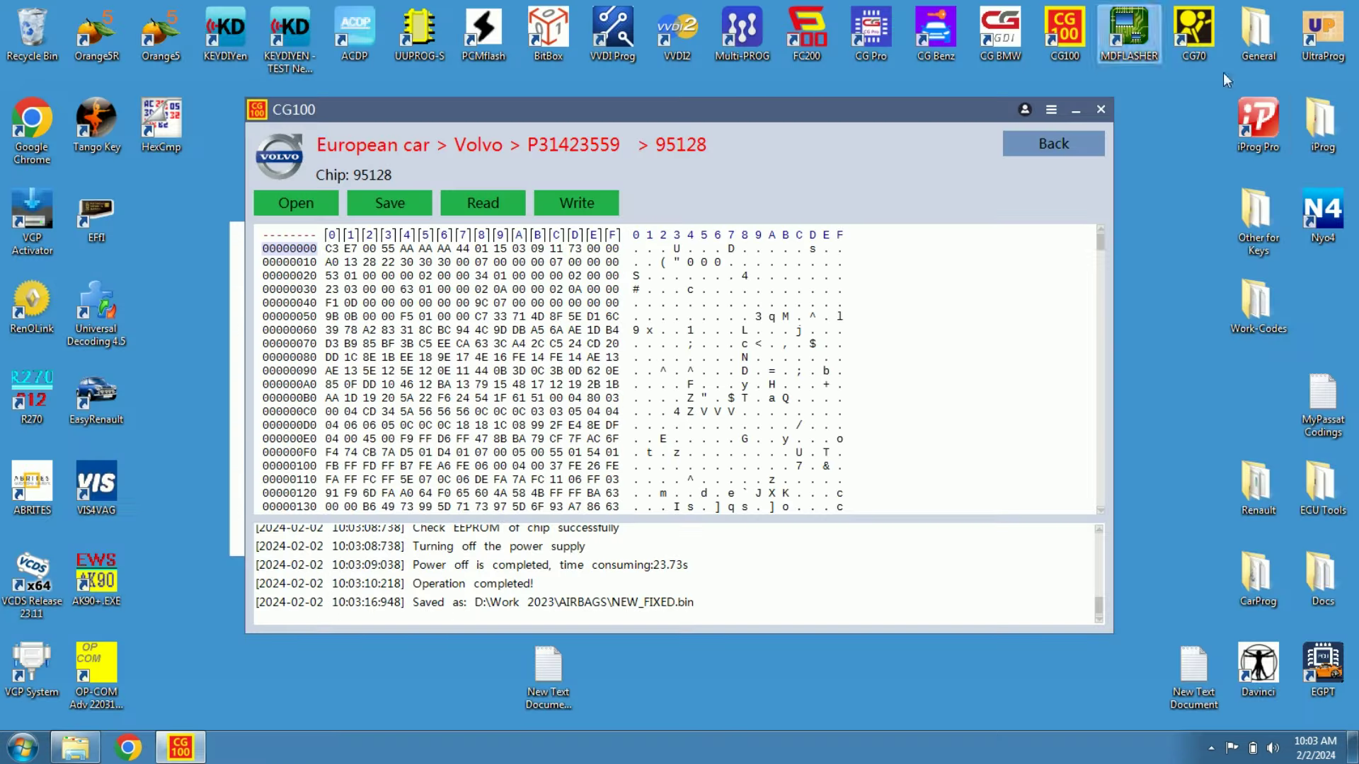
pyautogui.click(1035, 146)
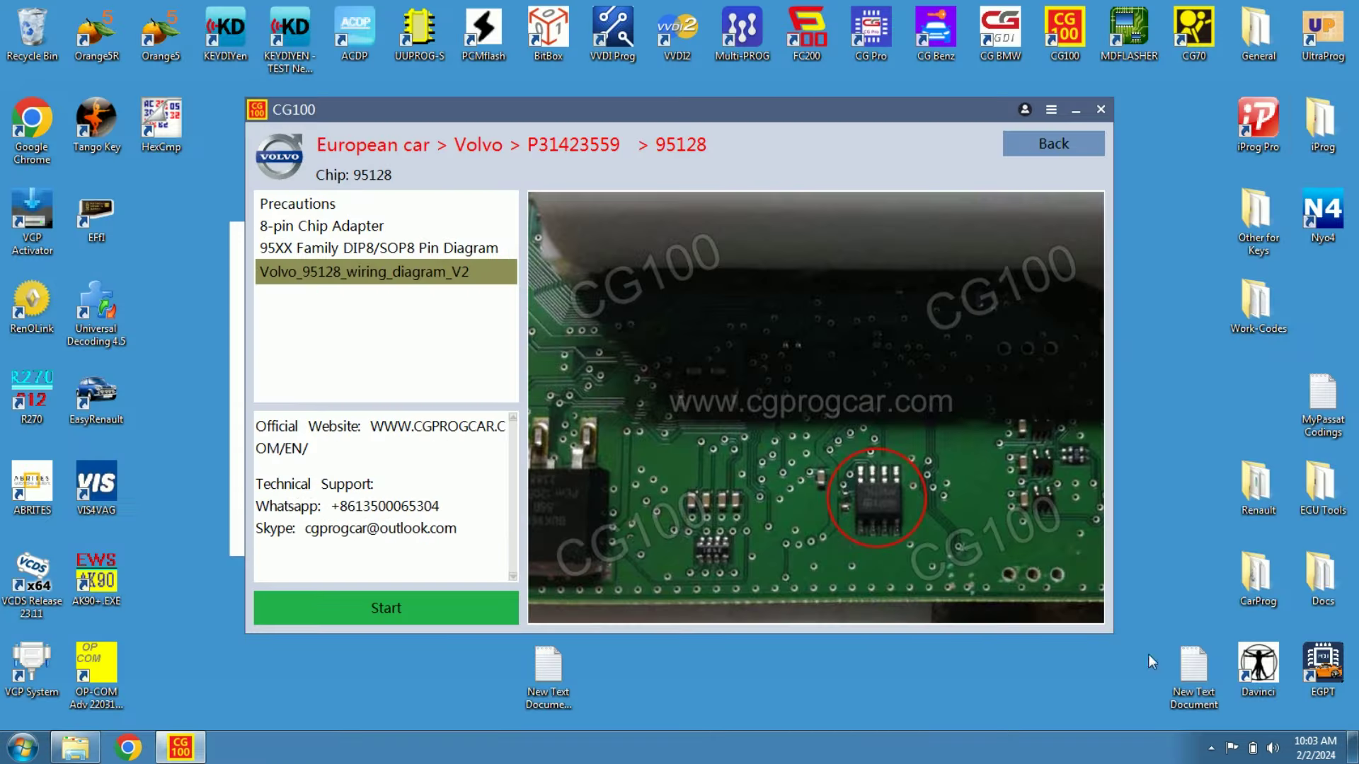